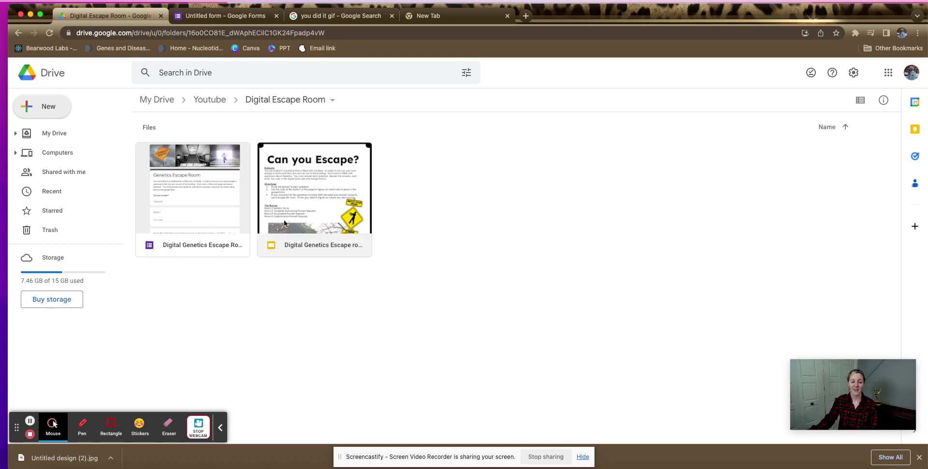
Open the Digital Genetics Escape room presentation, show the Room 1 slide, and reduce the browser zoom to 33%.
double_click(320, 223)
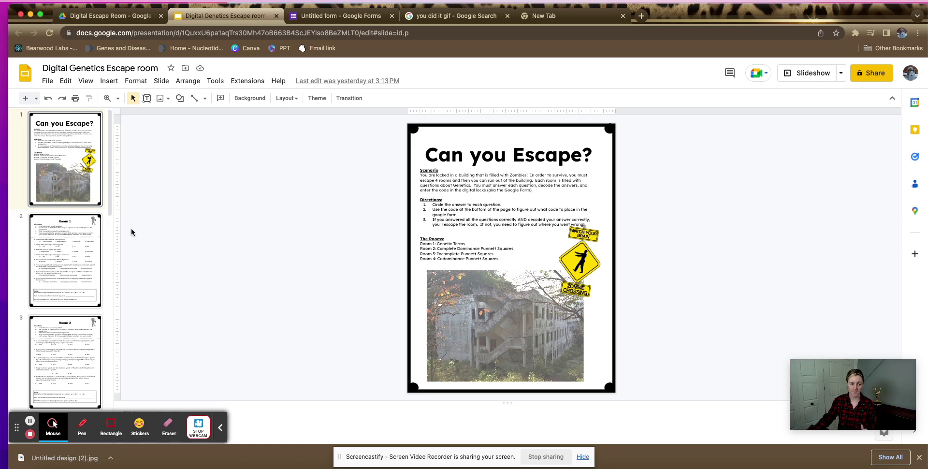
click(66, 250)
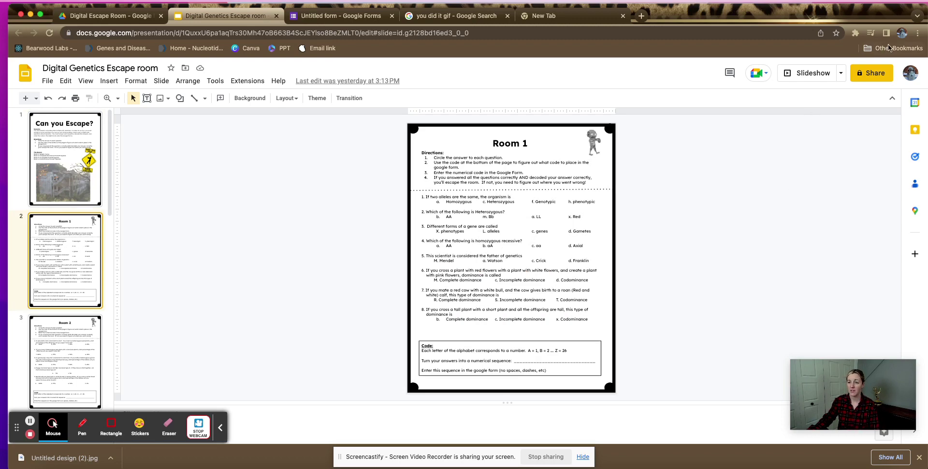
click(917, 33)
click(845, 139)
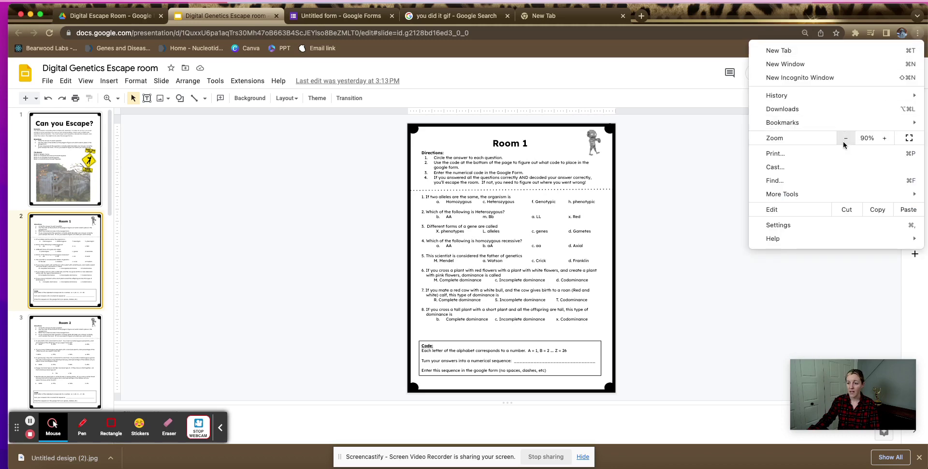
click(845, 138)
click(845, 139)
click(845, 138)
click(845, 138)
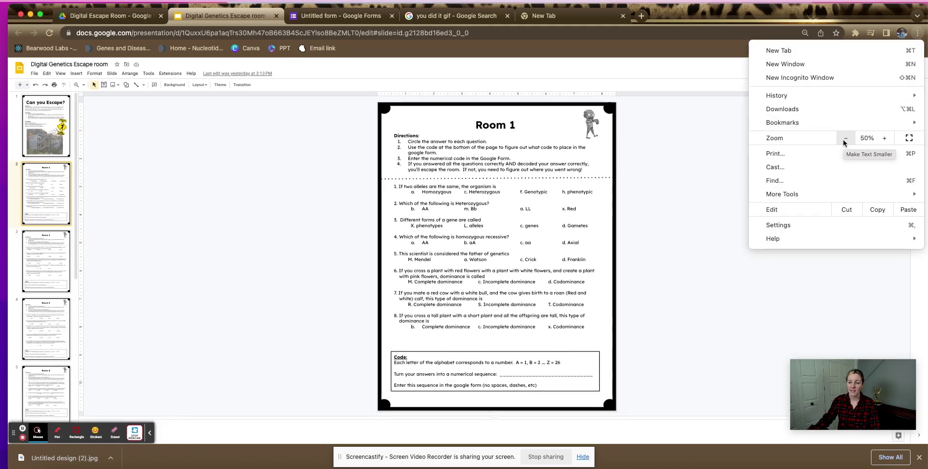
click(845, 139)
click(845, 138)
click(696, 232)
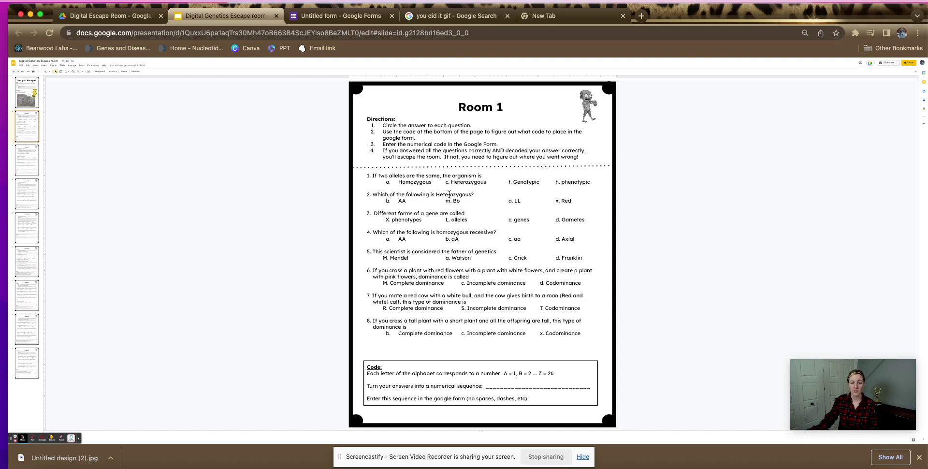
Highlight the answer "m. Bb", question 3 with its answer "L. alleles", and the numerical sequence blank on the Room 1 slide.
double_click(453, 200)
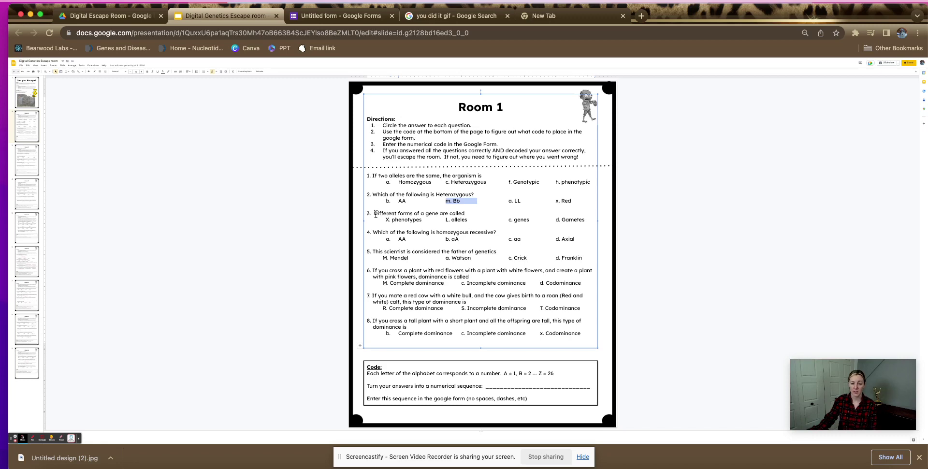
drag(376, 214, 486, 213)
click(464, 220)
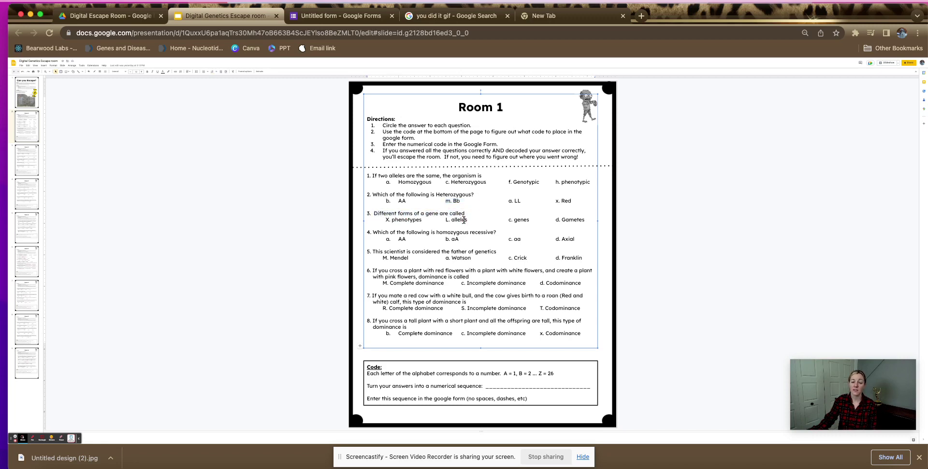
drag(444, 220, 460, 220)
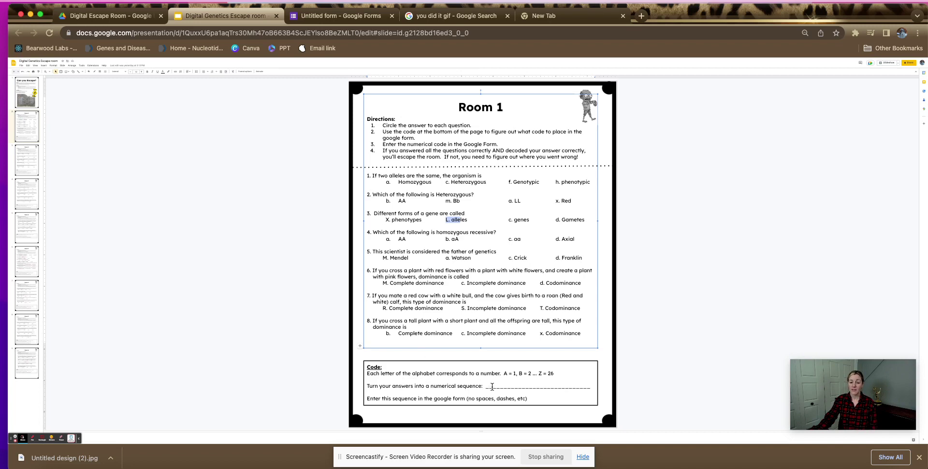
drag(492, 387, 576, 386)
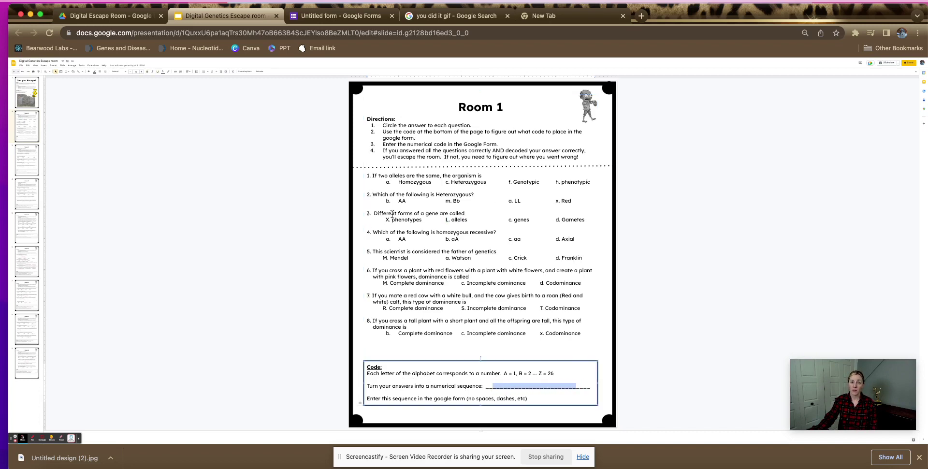
Look through the Room 2, Room 3 and Room 4 slides and return to Room 1.
click(20, 165)
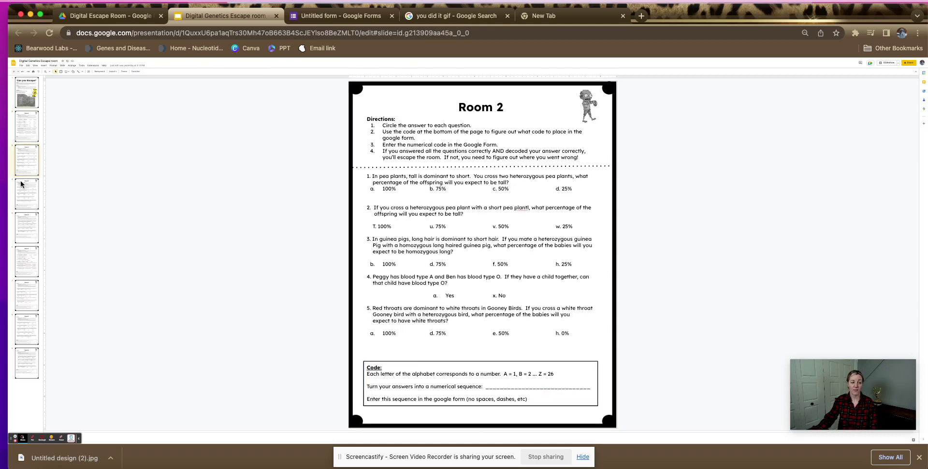
click(22, 191)
click(28, 227)
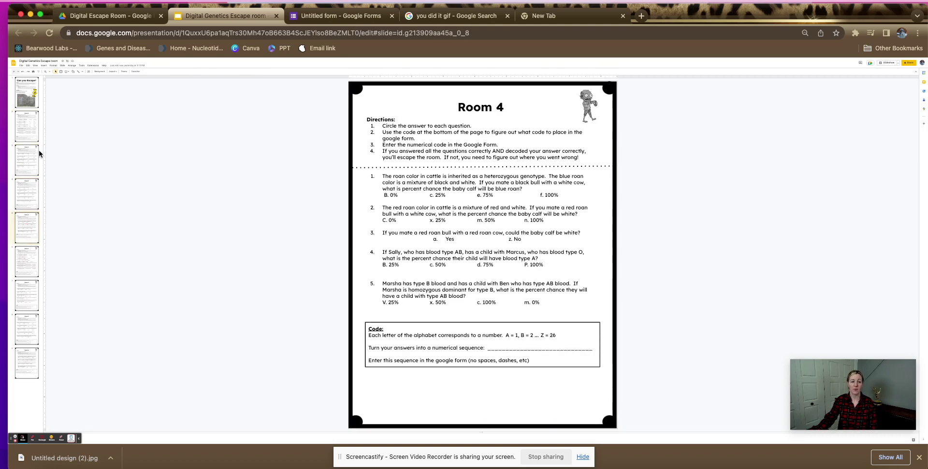
click(33, 127)
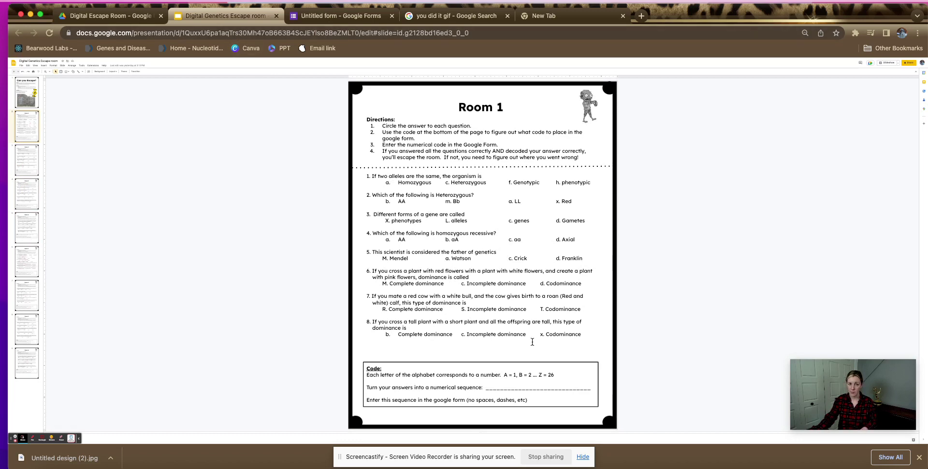
Open the Digital Genetics Escape Room form from the Drive folder and restore the browser zoom to normal size.
click(108, 15)
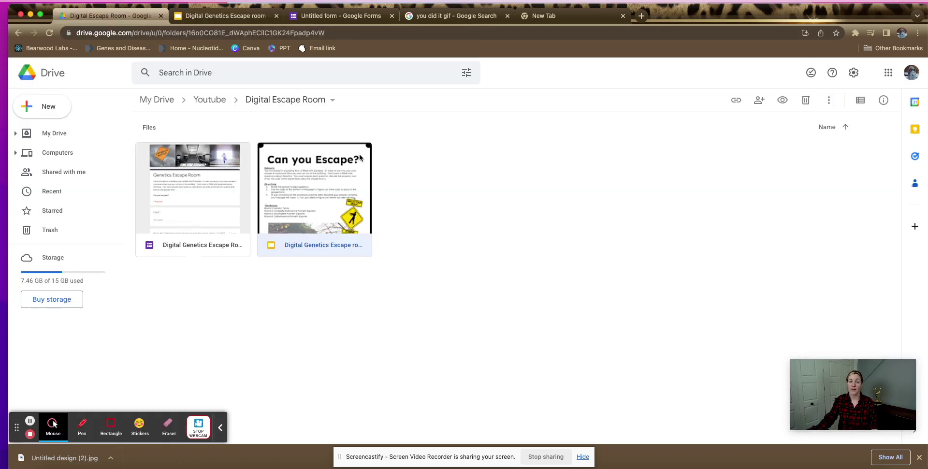
double_click(202, 209)
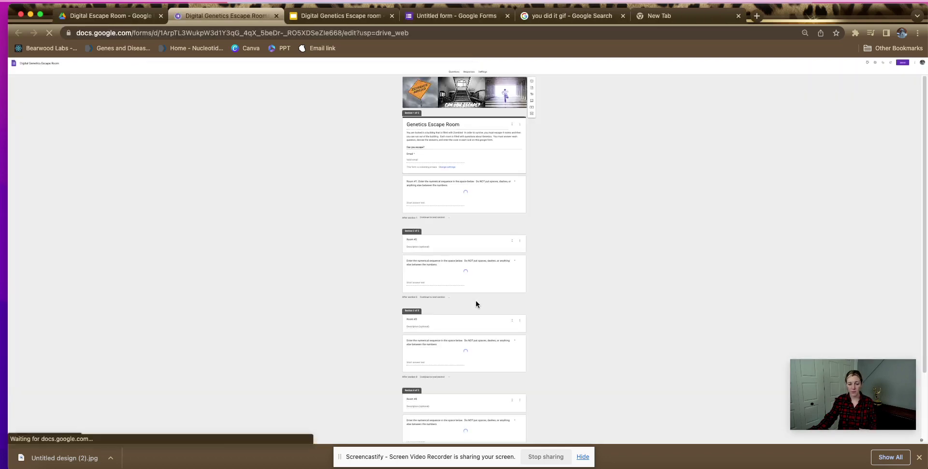
click(916, 33)
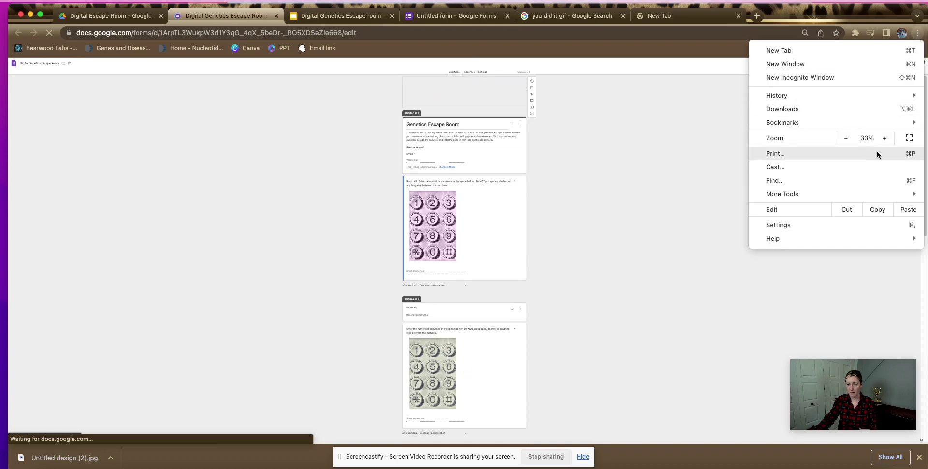
click(885, 138)
click(884, 138)
click(885, 138)
click(884, 138)
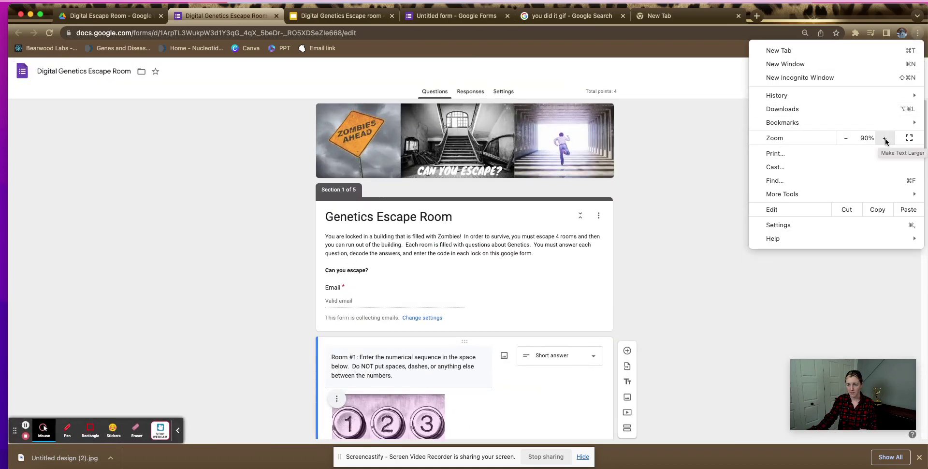
click(884, 138)
click(884, 139)
click(709, 213)
Examine the finished form's header, introduction, room sections, and the Room #1 lock question with its answer validation.
scroll(709, 215, down, 5)
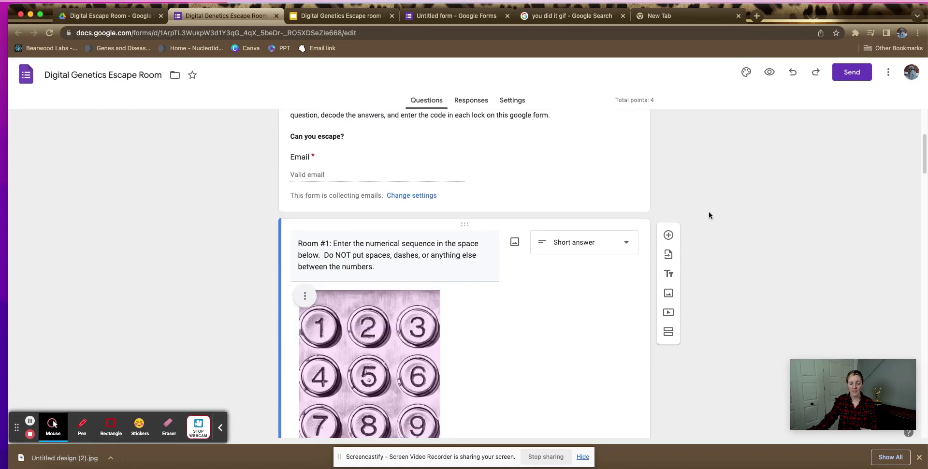
scroll(527, 217, up, 5)
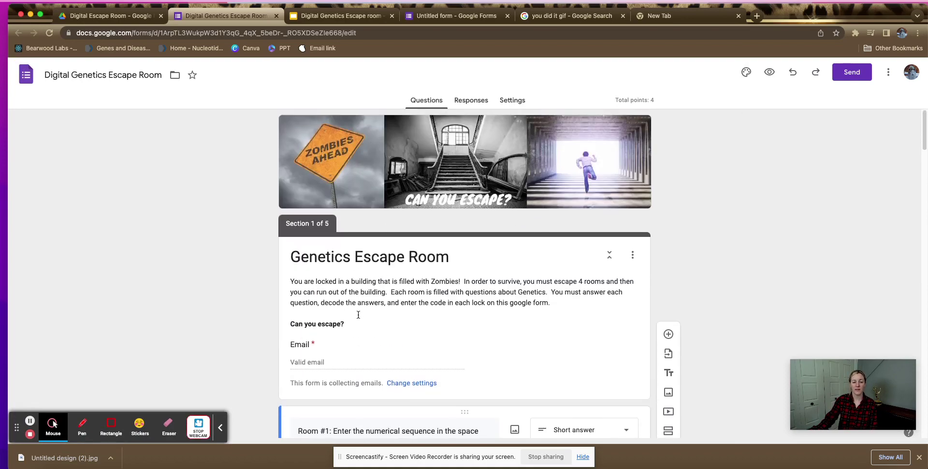
scroll(431, 298, down, 15)
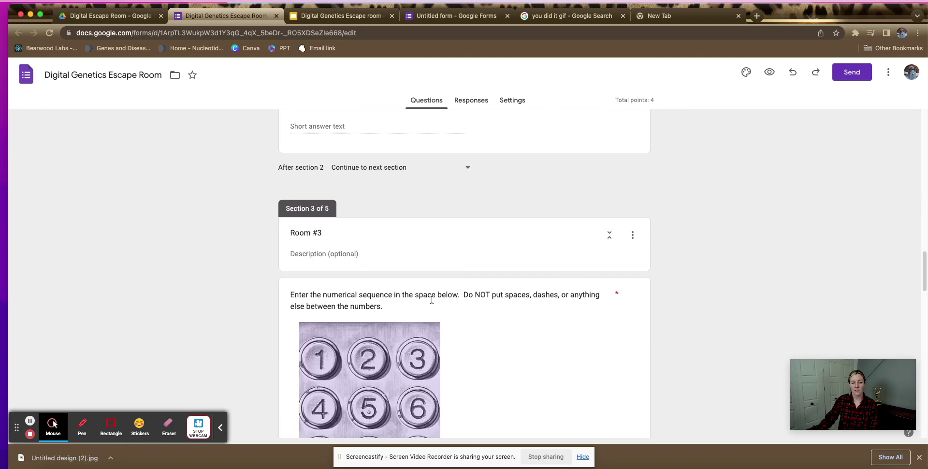
scroll(428, 297, up, 15)
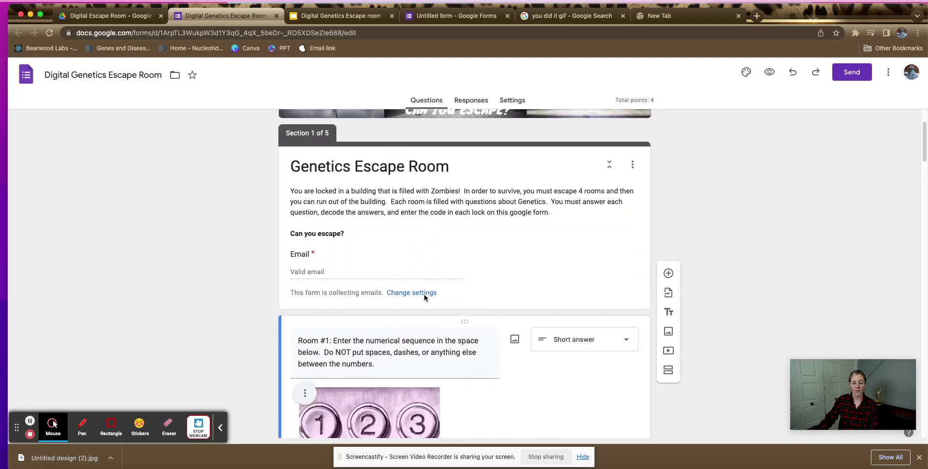
scroll(404, 289, up, 2)
scroll(355, 277, down, 6)
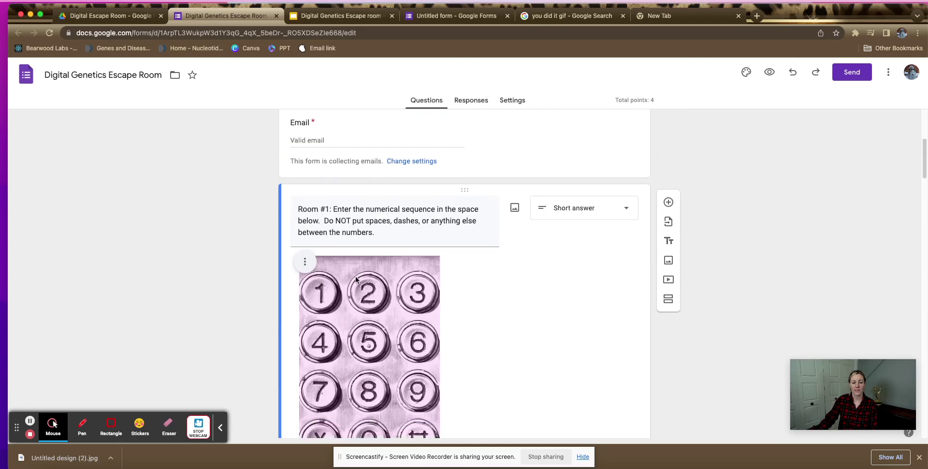
scroll(385, 239, down, 3)
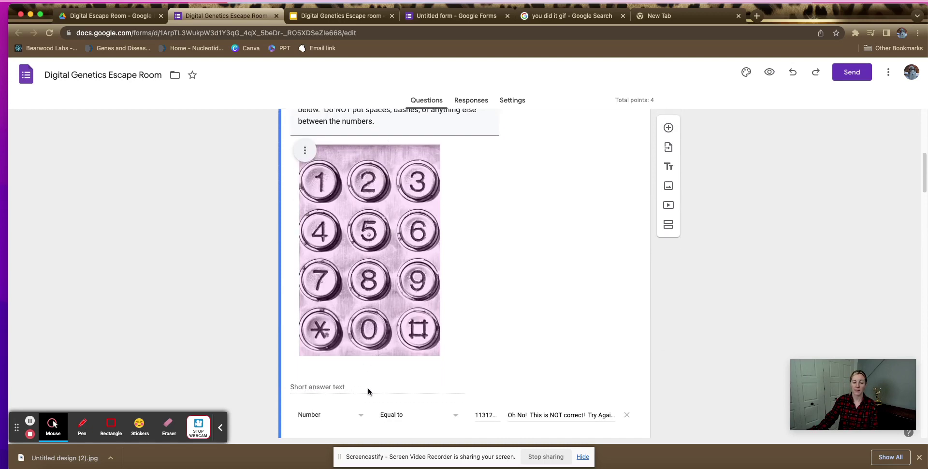
scroll(362, 376, down, 2)
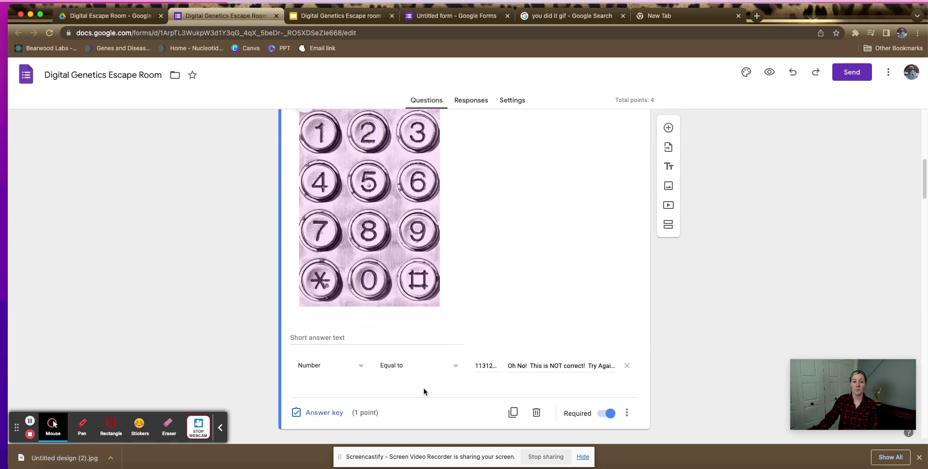
scroll(344, 355, down, 1)
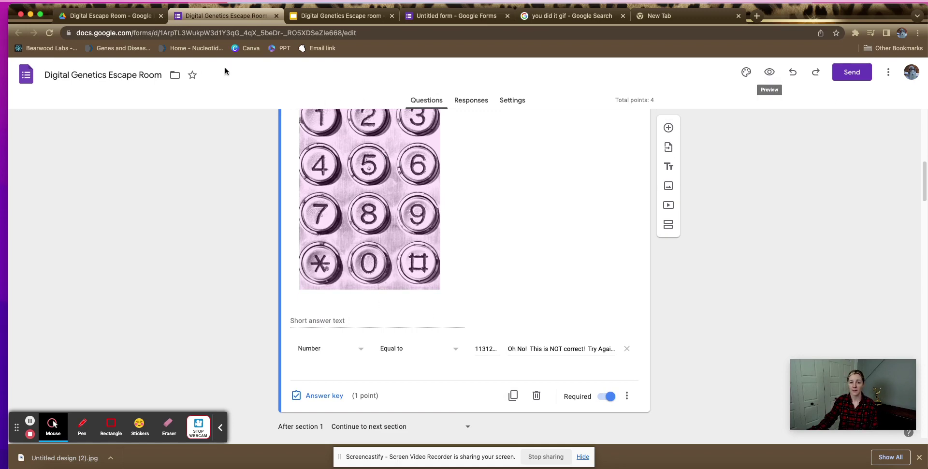
Switch to the untitled form and set its title to "Escape Room".
click(125, 16)
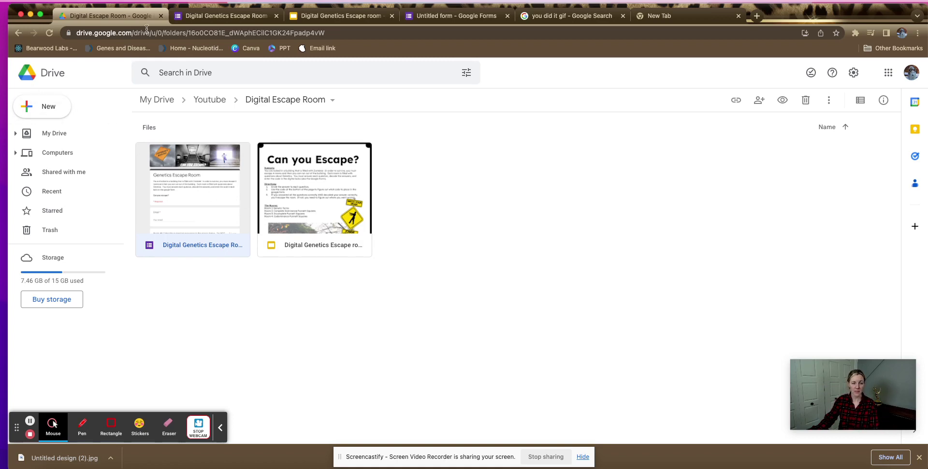
click(445, 15)
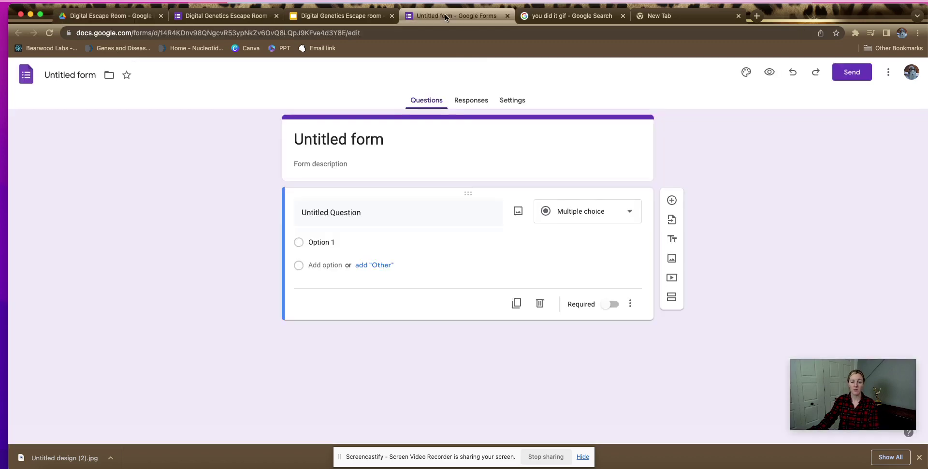
click(328, 140)
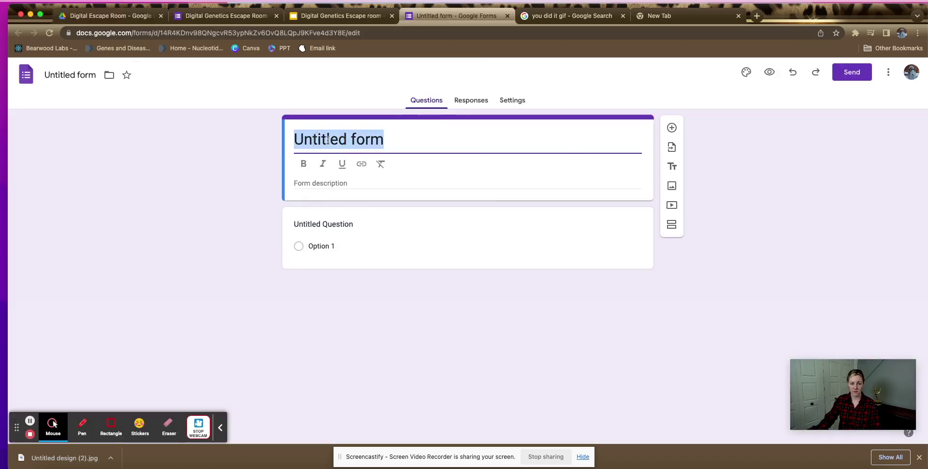
text(Escape Room)
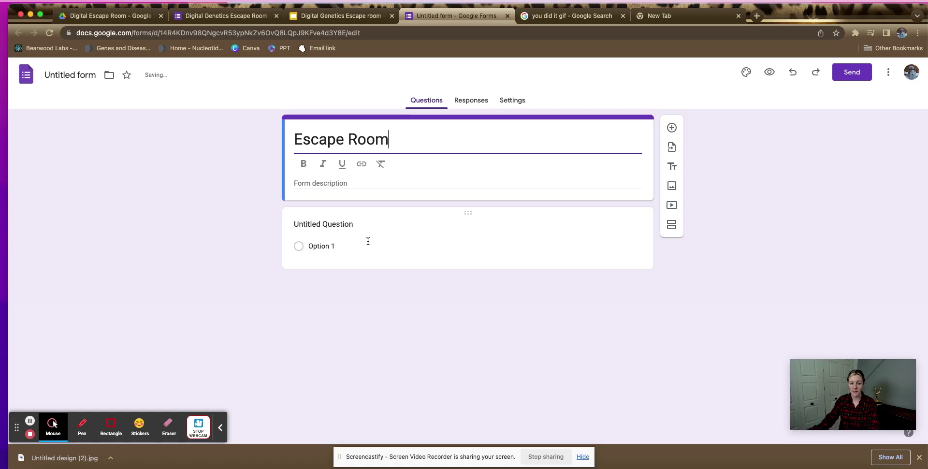
click(431, 309)
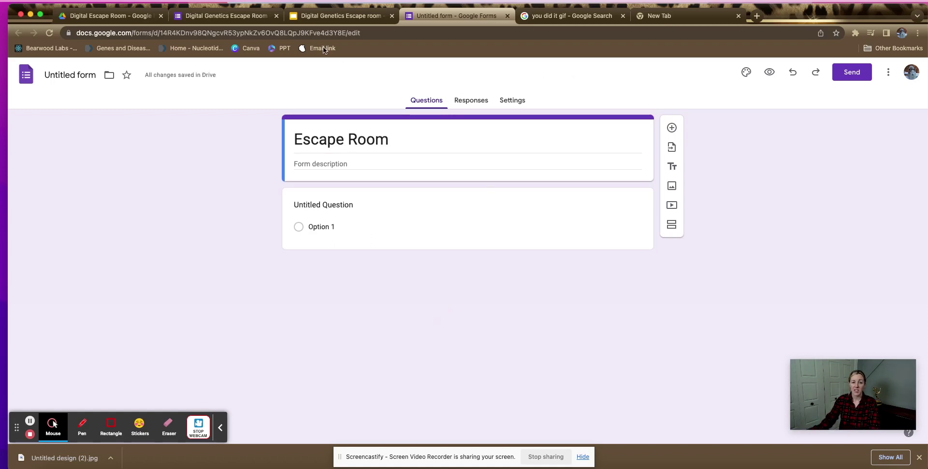
Check the header image of the finished Digital Genetics Escape Room form and return to the new form.
click(223, 15)
scroll(306, 160, up, 15)
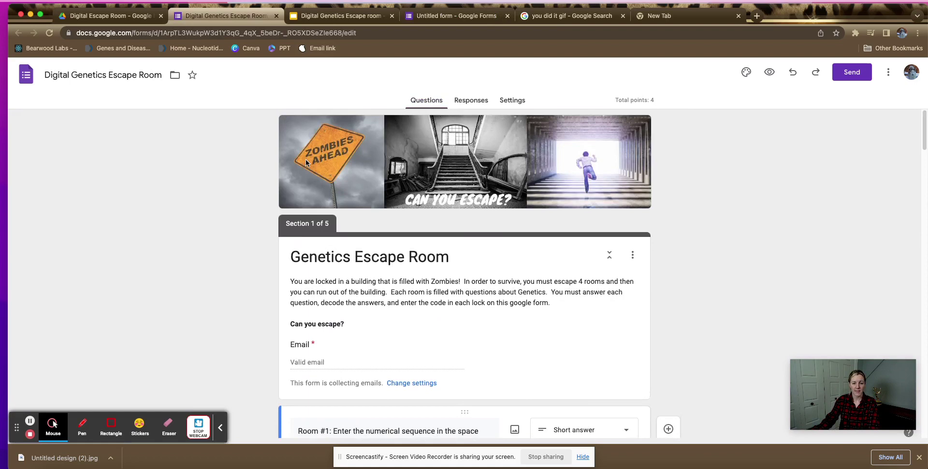
click(430, 17)
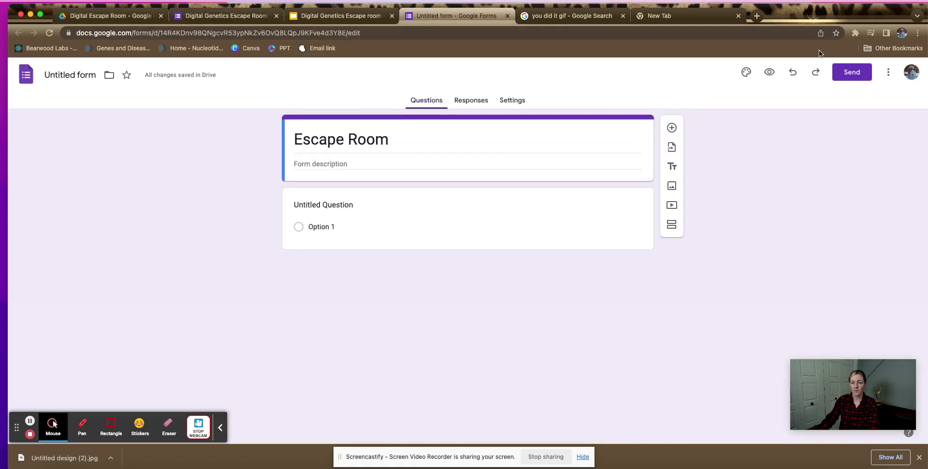
Customize the form's theme by inserting the first Work and School image, the dark blue light-fibre picture, as its header.
click(746, 73)
scroll(860, 297, down, 2)
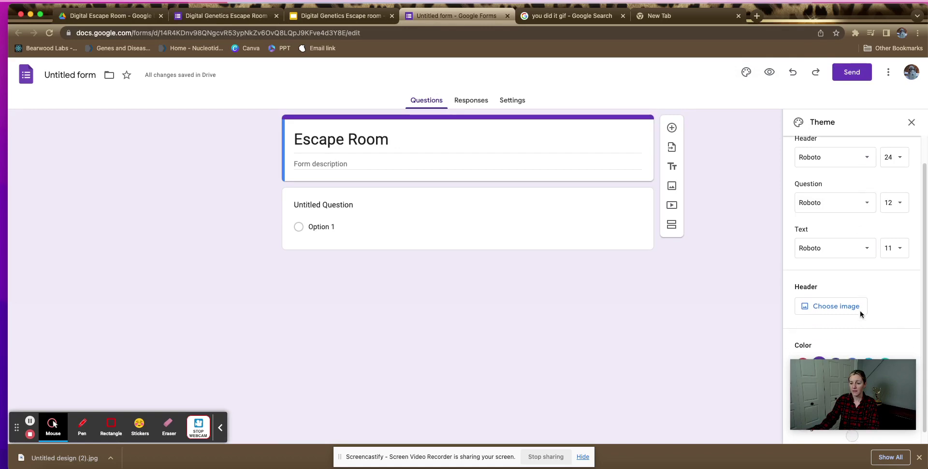
click(818, 294)
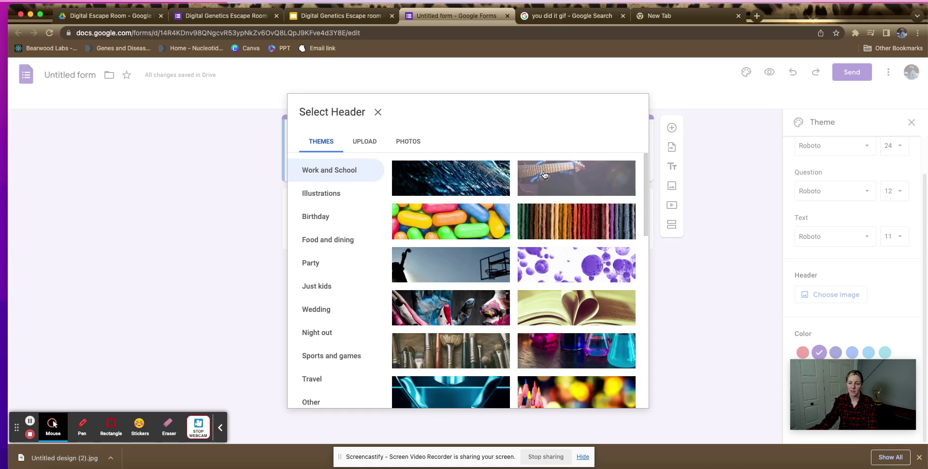
click(479, 174)
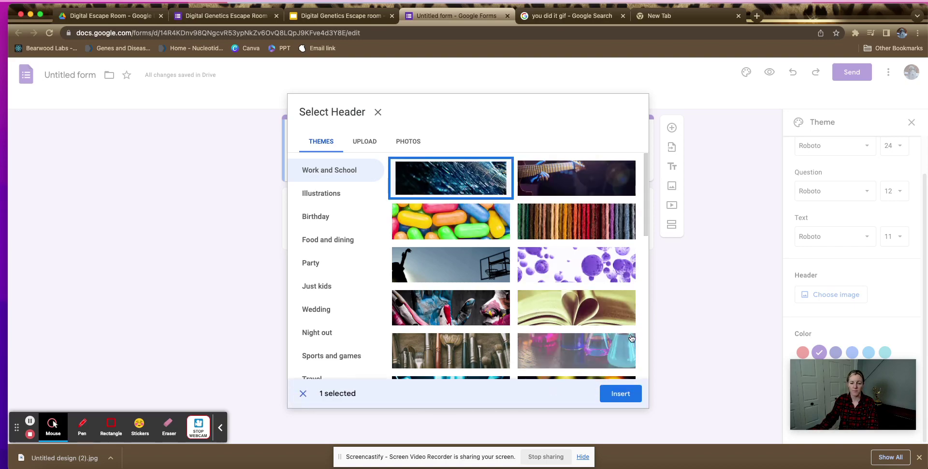
click(621, 393)
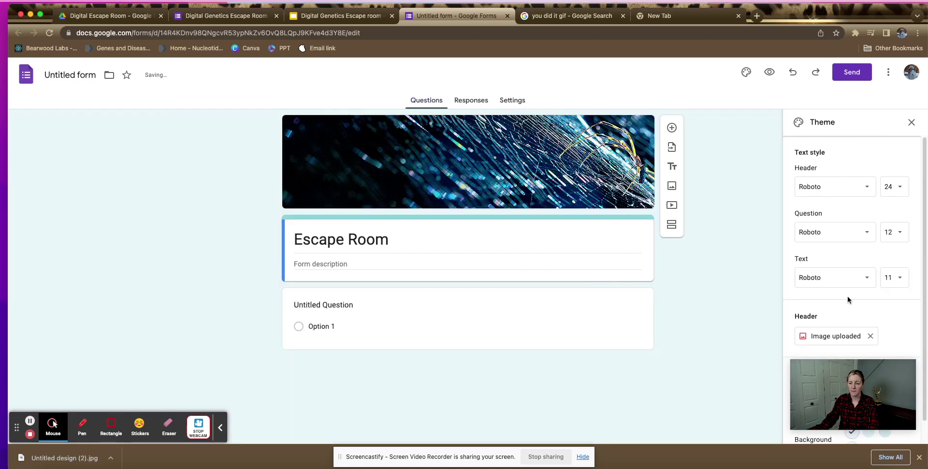
Set the form's theme color to the lavender swatch.
scroll(848, 296, down, 1)
drag(877, 375, 697, 394)
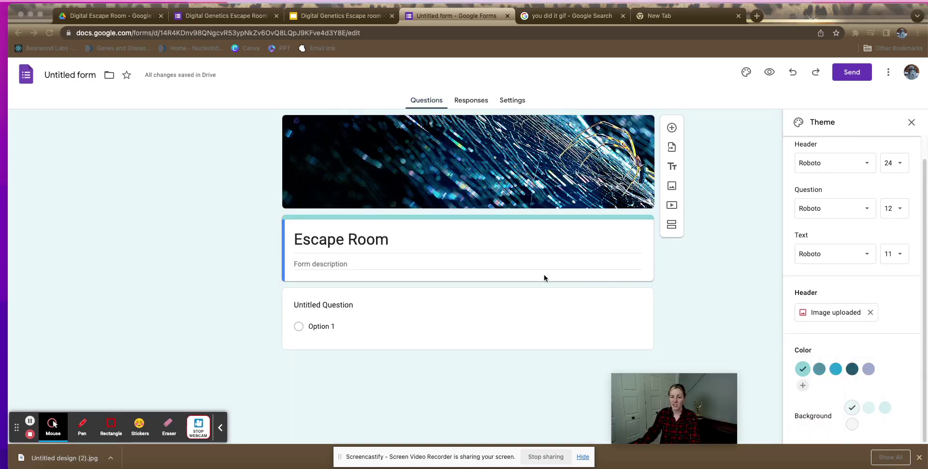
click(856, 371)
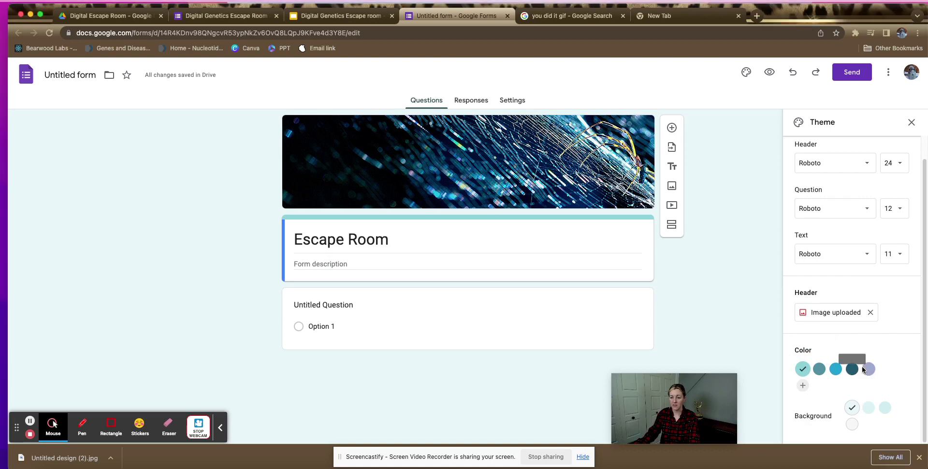
click(835, 370)
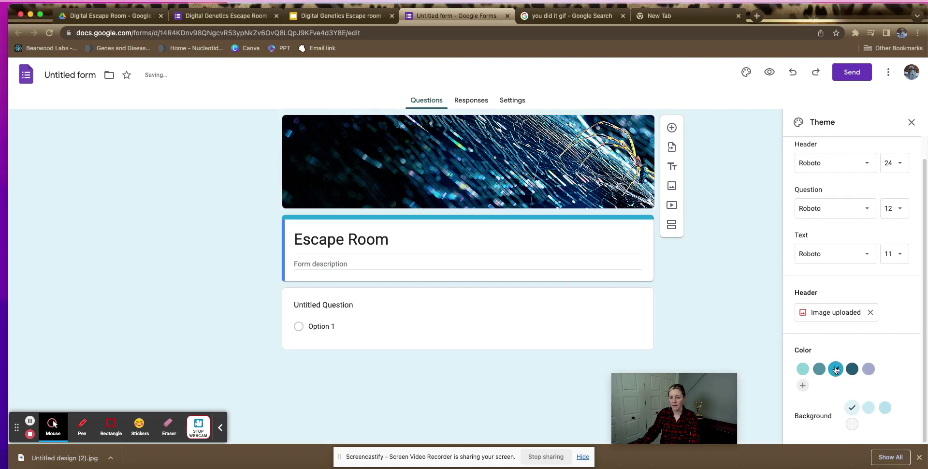
click(868, 369)
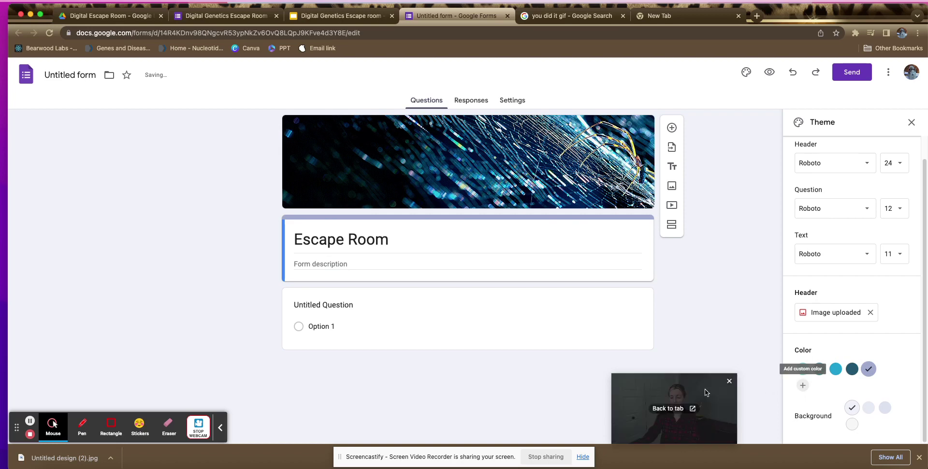
drag(705, 389, 885, 373)
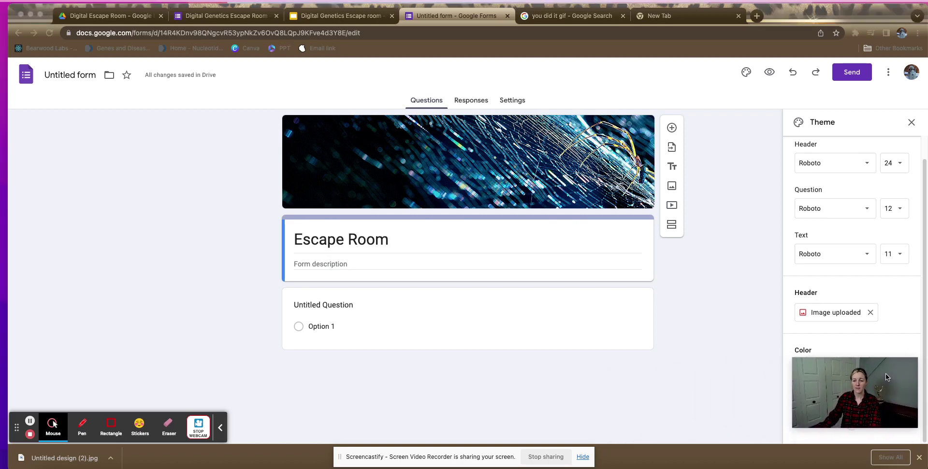
Replace the untitled question's text with a two-line short-answer prompt: "Room 1" and "Enter your numerical sequence".
click(326, 307)
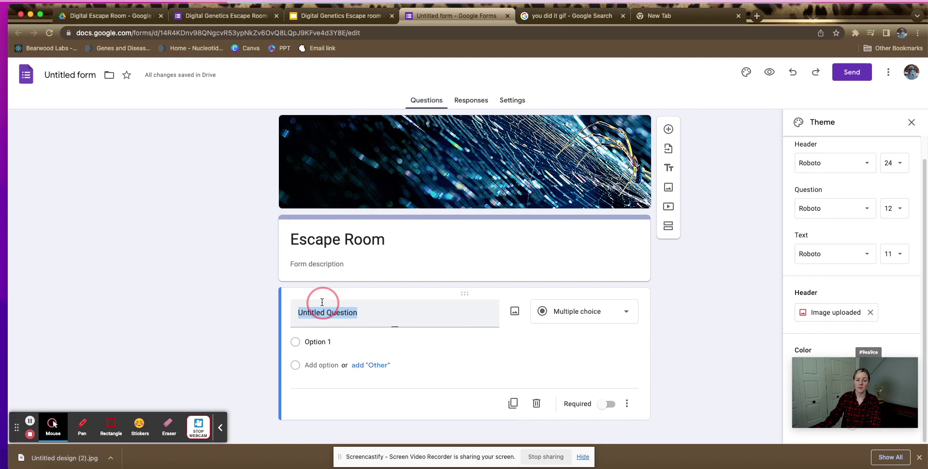
text(Room)
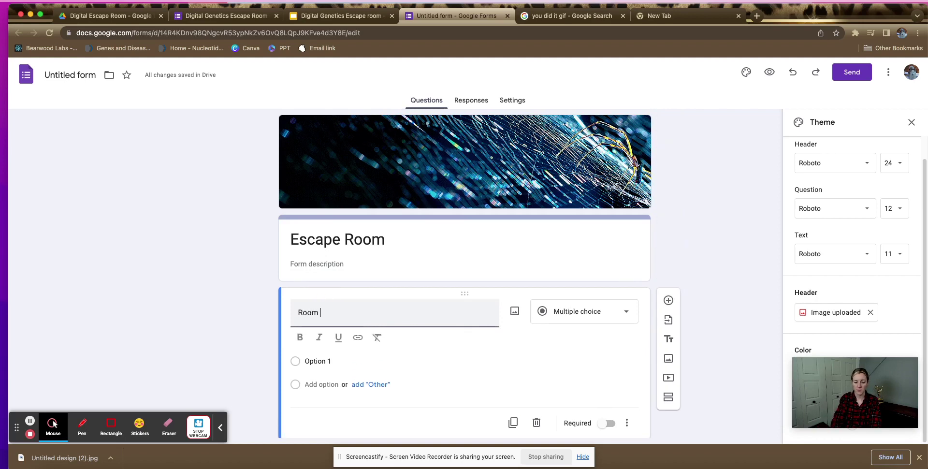
text( 1)
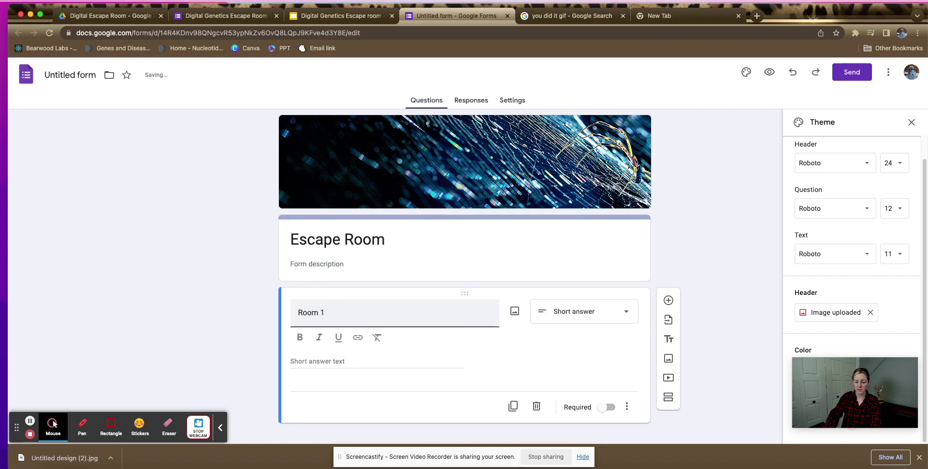
key(Return)
text(Enter)
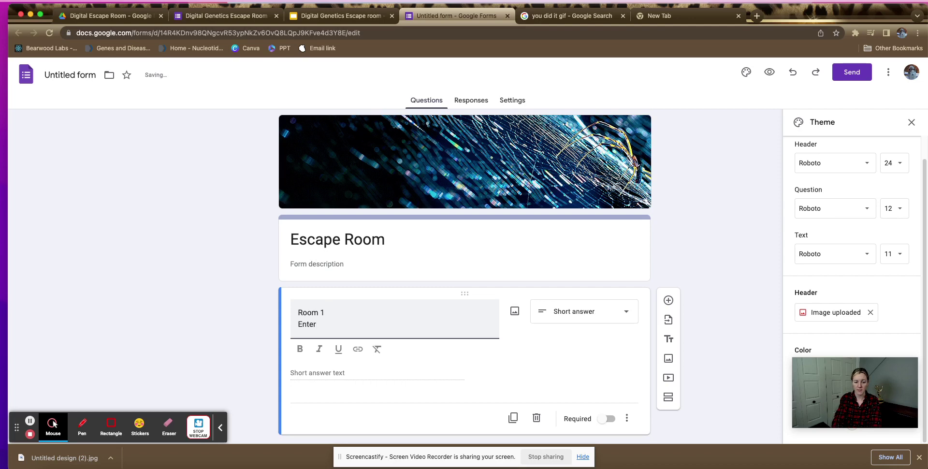
text( your numerical sequence)
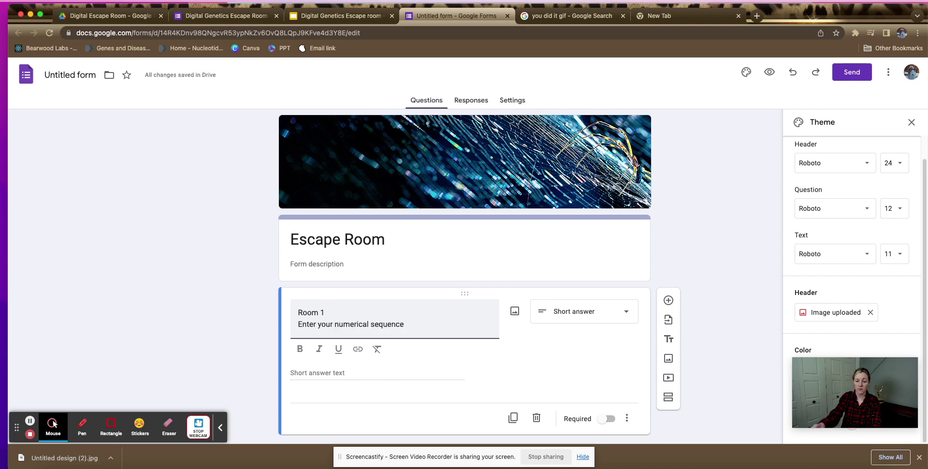
Add response validation to the Room 1 question requiring a number equal to 1234.
scroll(373, 333, down, 1)
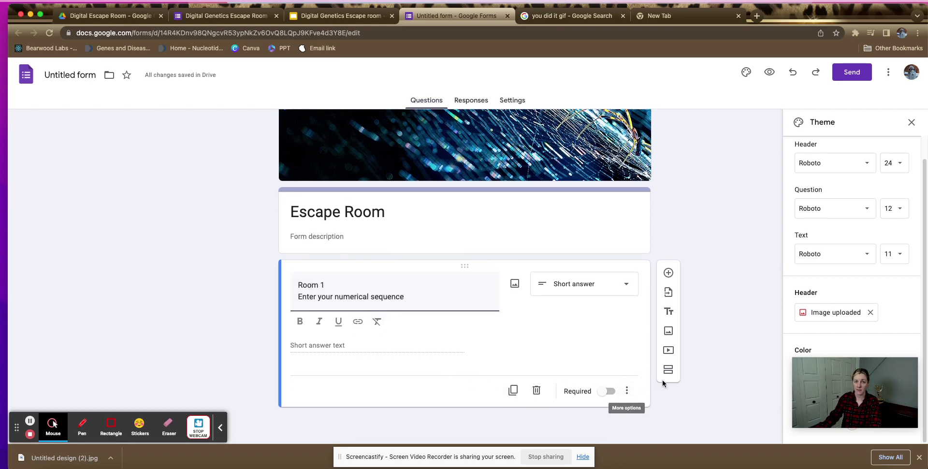
click(631, 395)
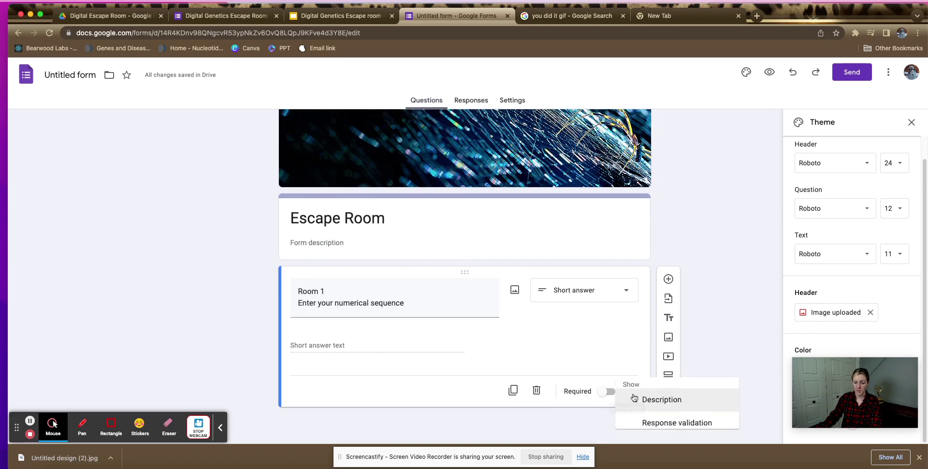
click(637, 424)
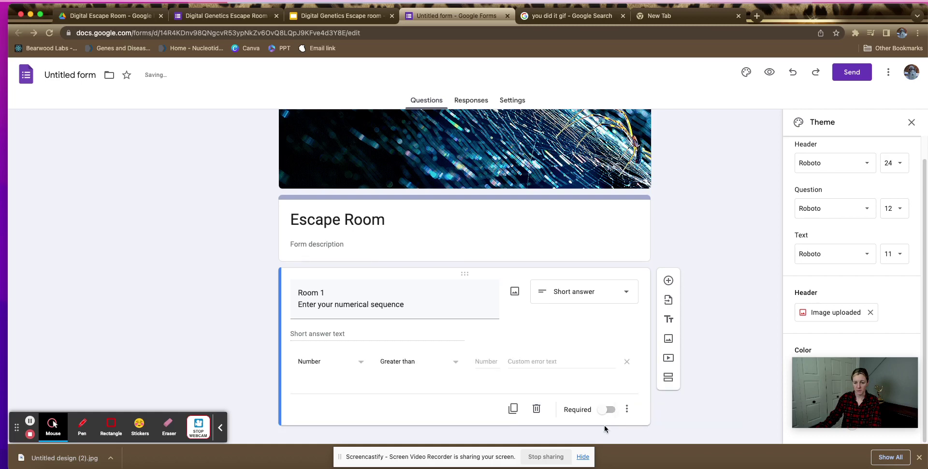
click(408, 362)
click(402, 317)
click(486, 365)
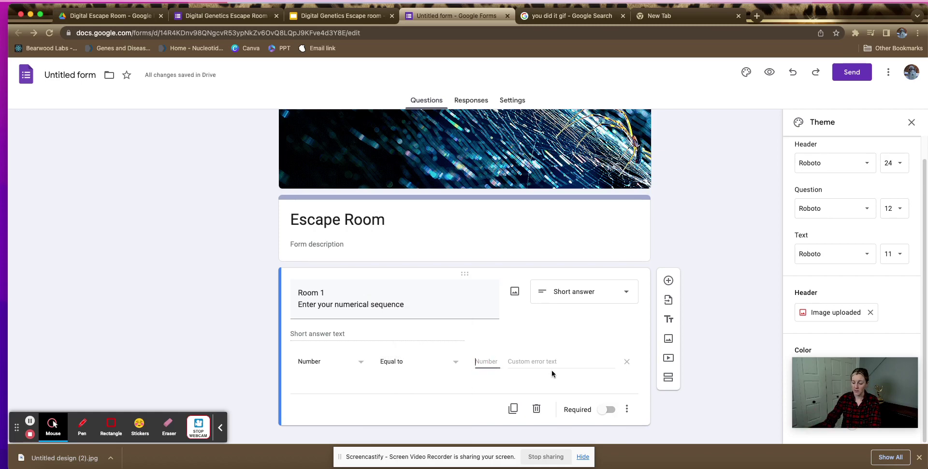
text(1234)
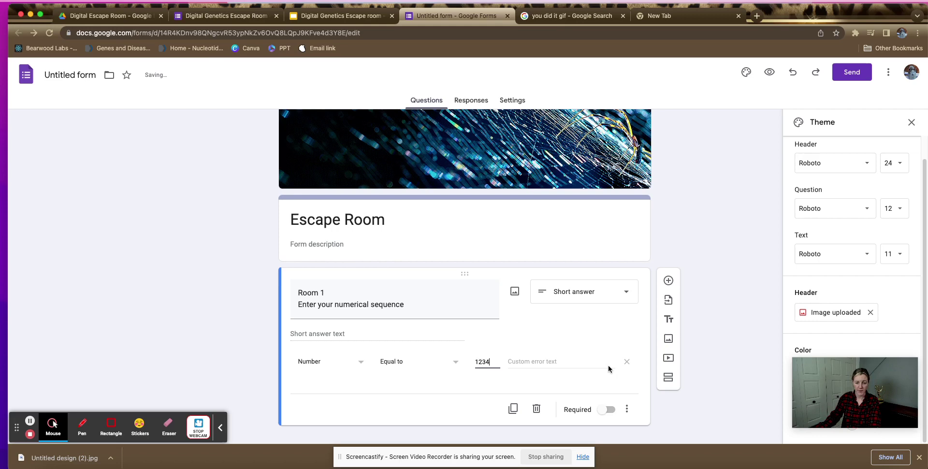
Set the Room 1 validation's custom error text to "Oops! Try Again".
click(549, 361)
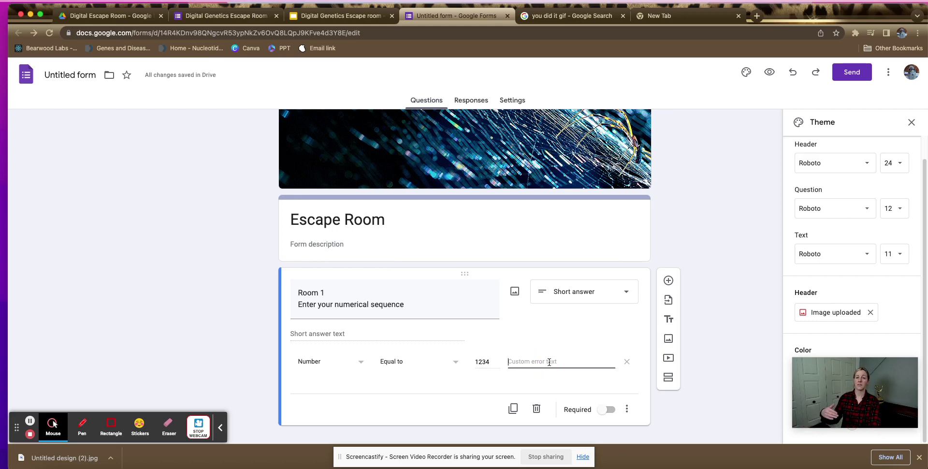
text(Oops!)
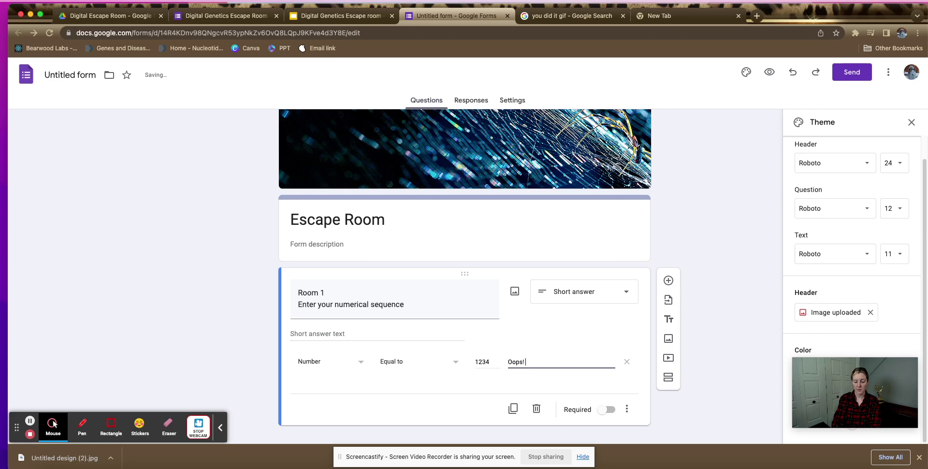
text( Try Again)
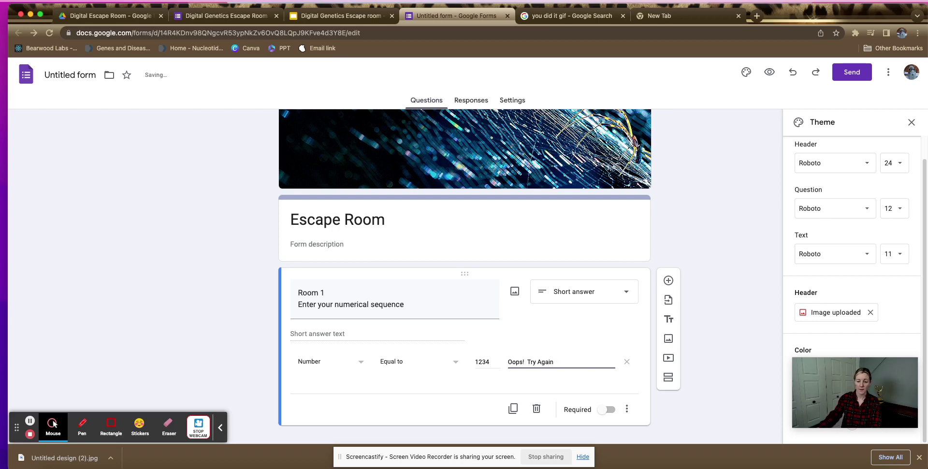
click(663, 425)
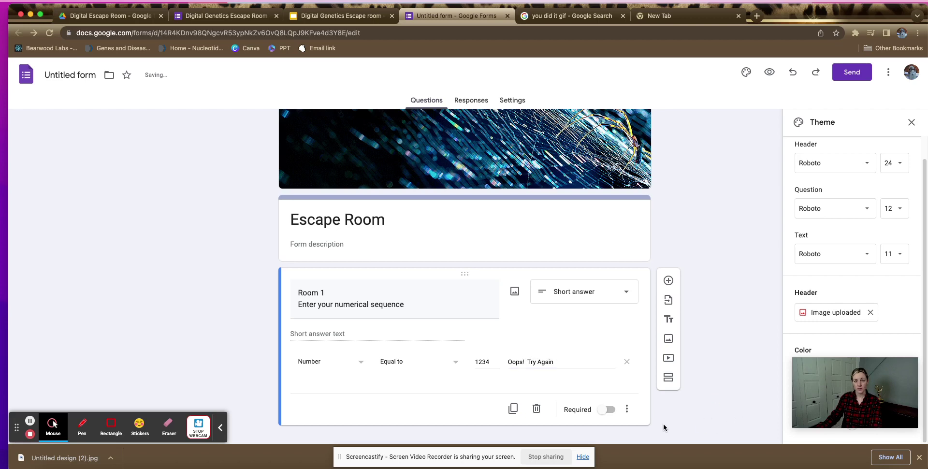
Add a new section after the Room 1 question and title it "Room #2".
scroll(619, 425, down, 1)
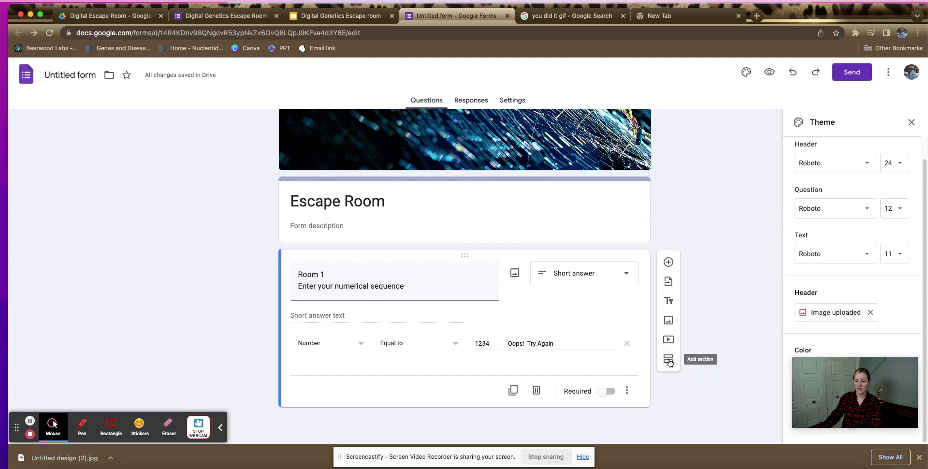
click(669, 361)
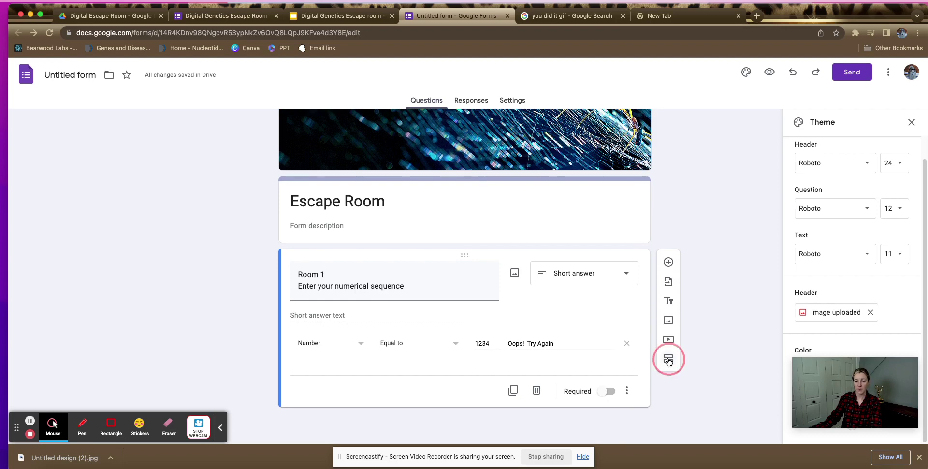
click(340, 364)
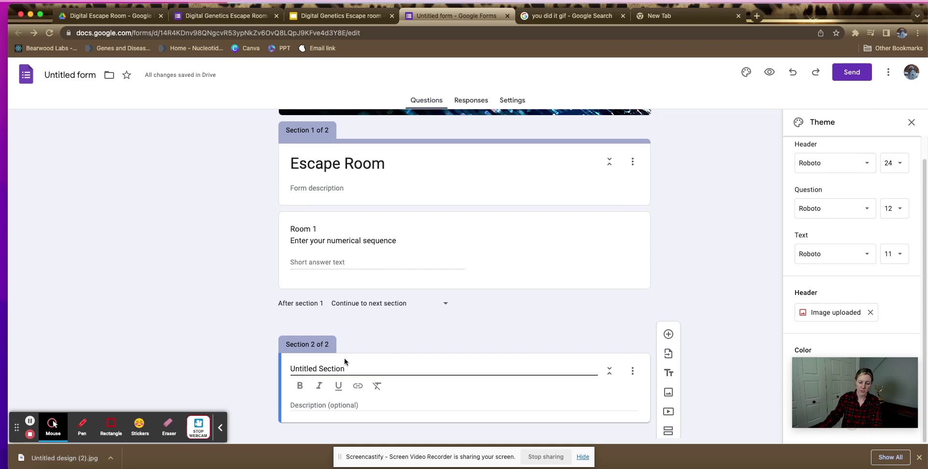
triple_click(316, 366)
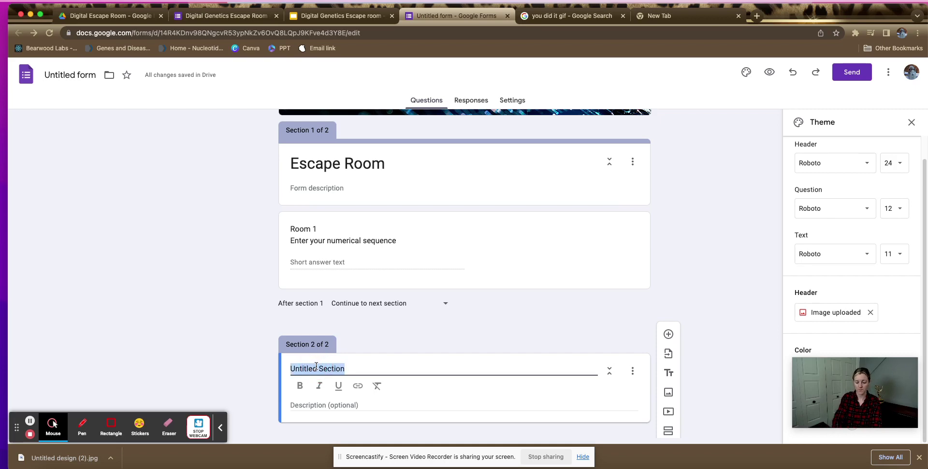
text(Room #)
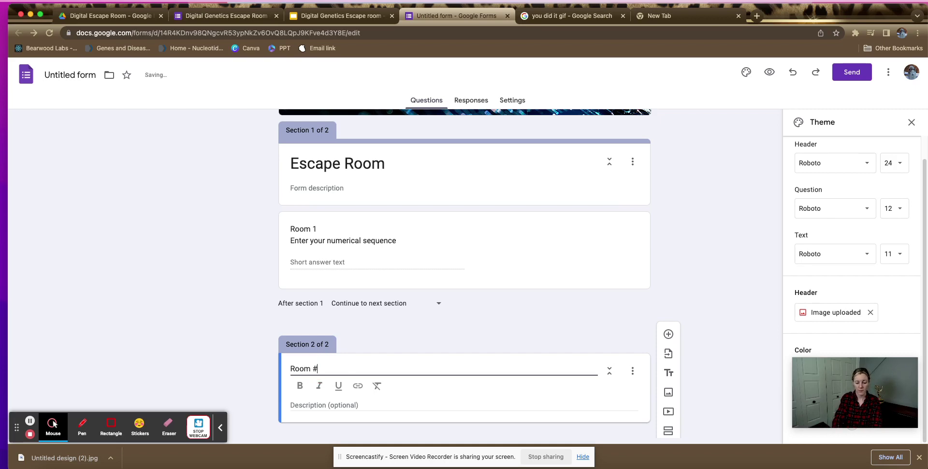
text(2)
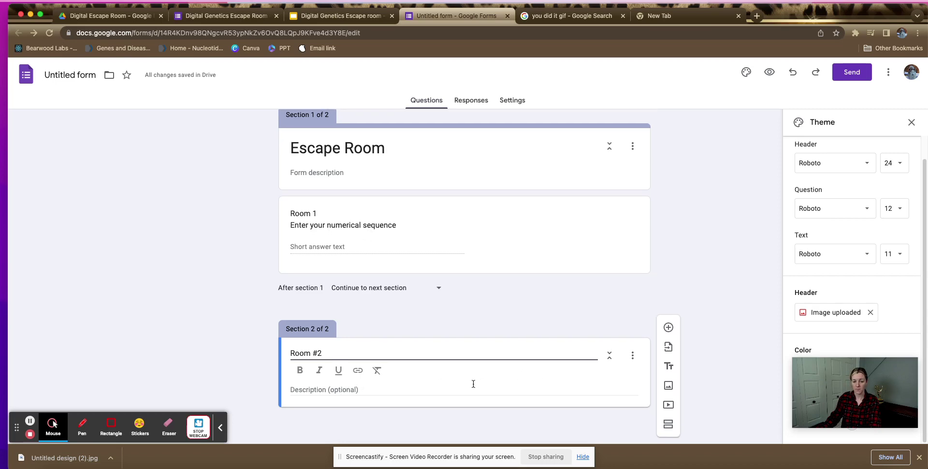
Add a short-answer question to the Room #2 section reading "Type in your numerical sequence".
click(668, 334)
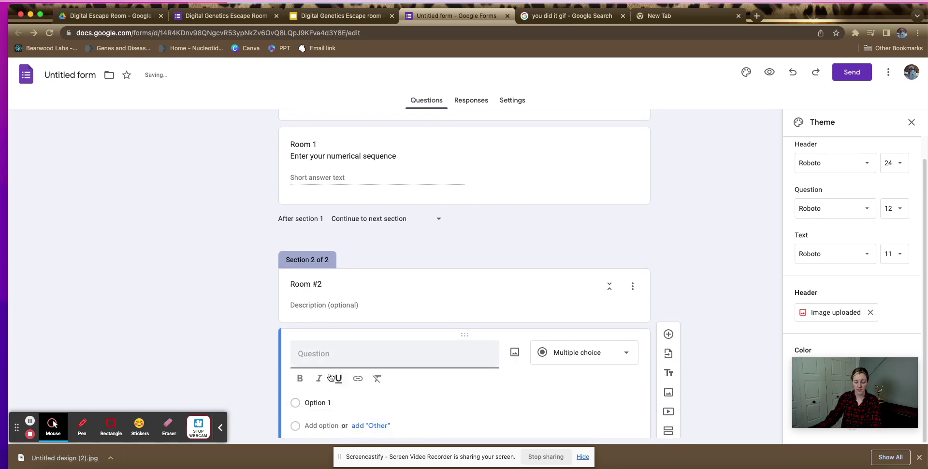
text(Typ)
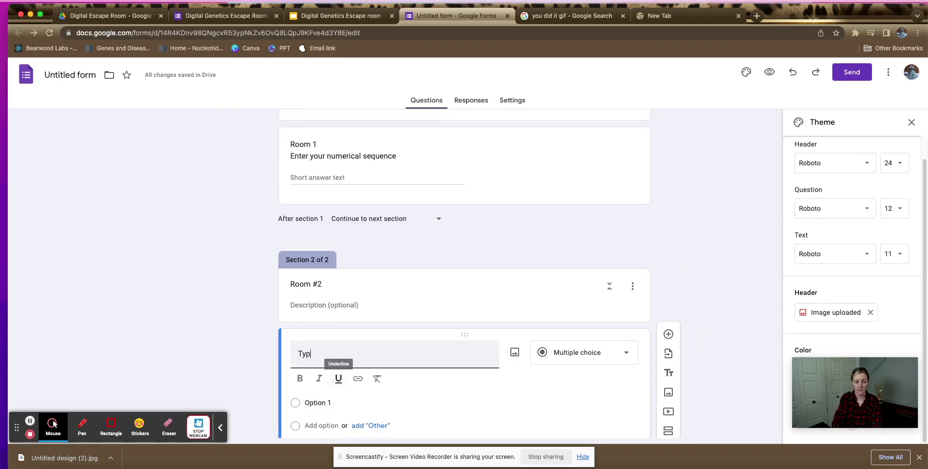
text( ein your numerical sequ)
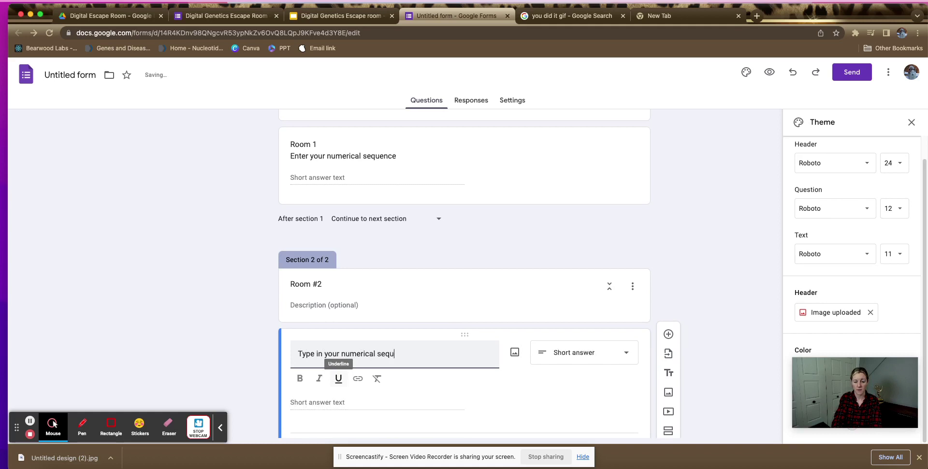
text(ence)
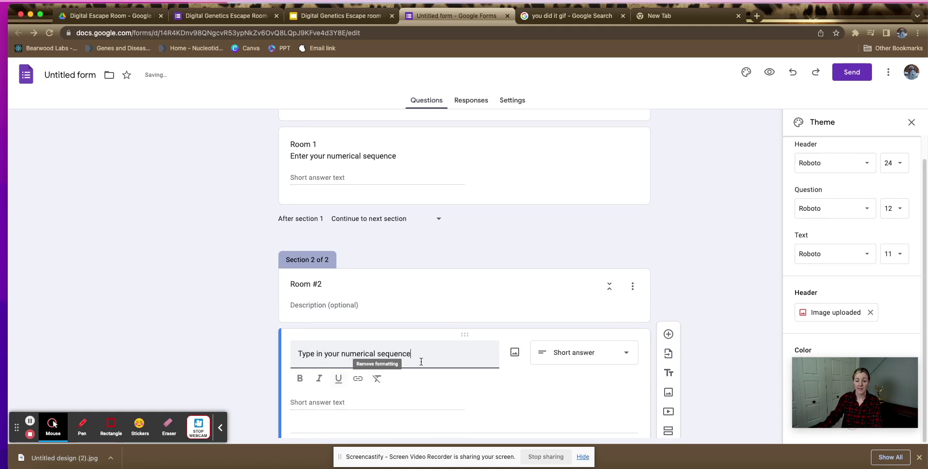
Add response validation to the Room #2 question requiring a number equal to 123.
scroll(425, 365, down, 2)
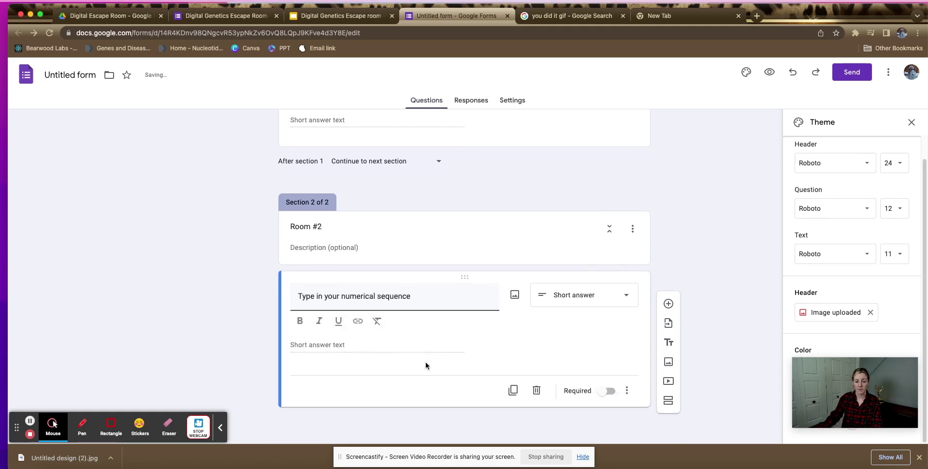
click(627, 390)
click(653, 421)
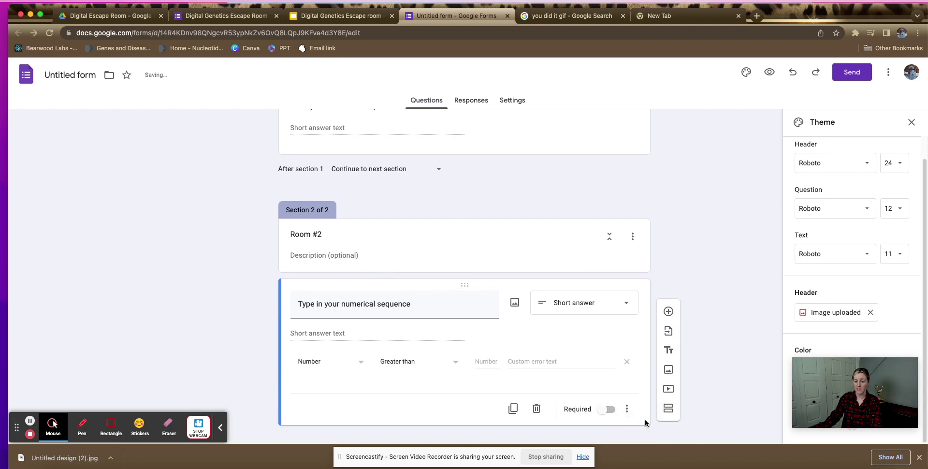
click(396, 361)
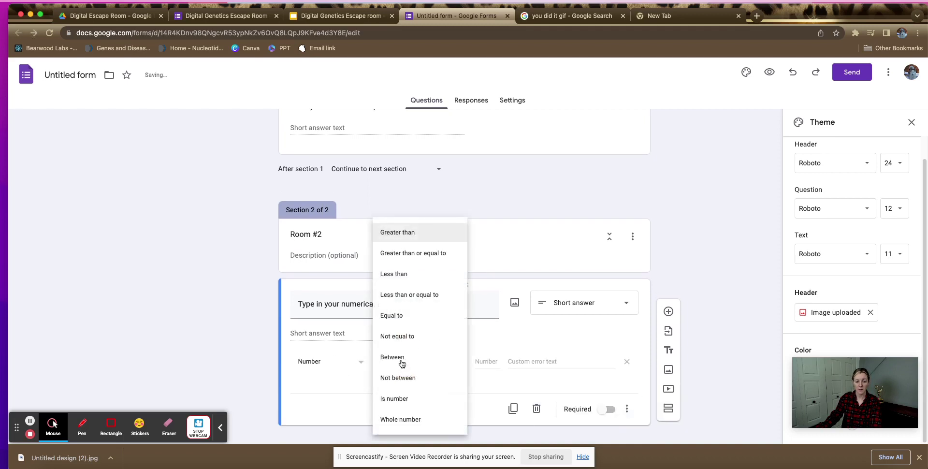
click(483, 365)
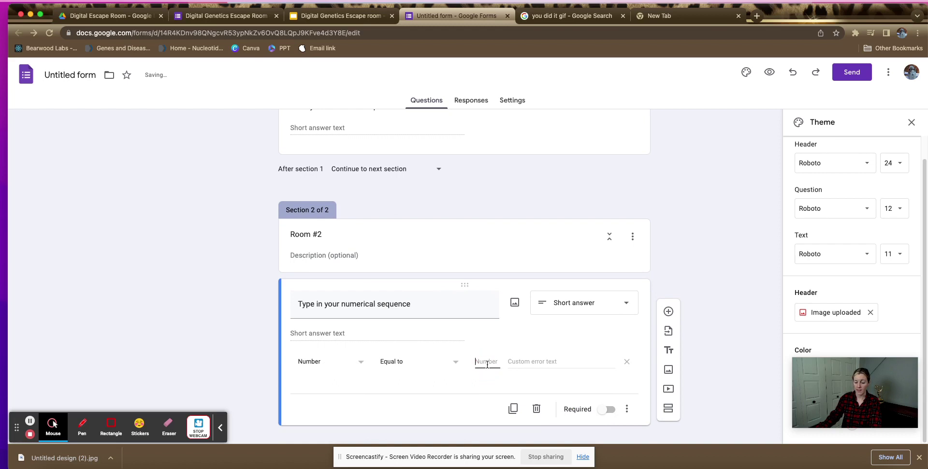
text(123)
Set the Room #2 validation's custom error text to "Oops! Try again!".
click(547, 361)
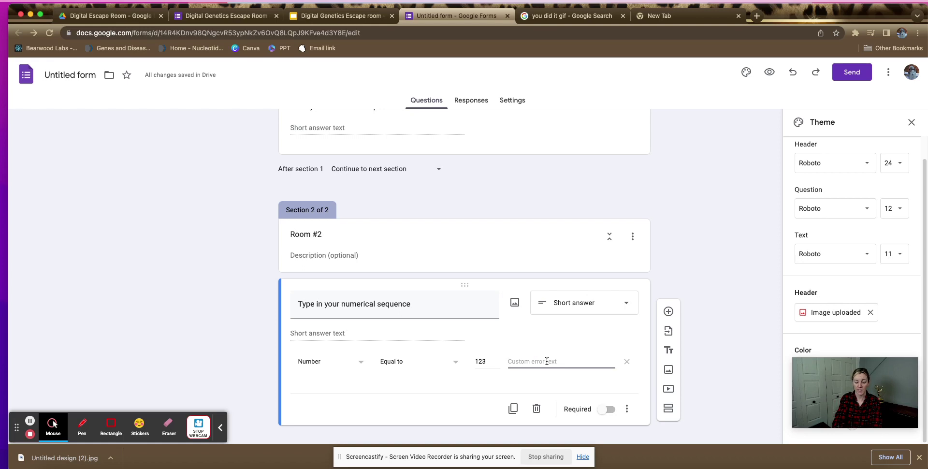
text(Oops)
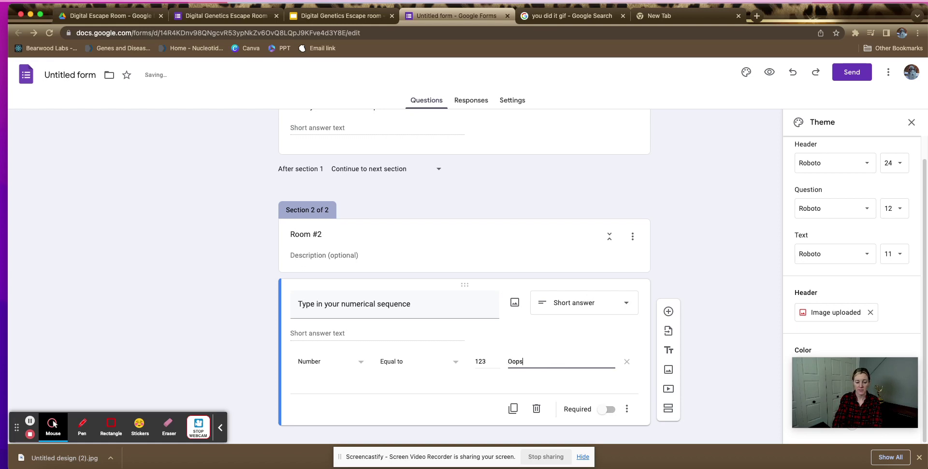
text(!  Try again!)
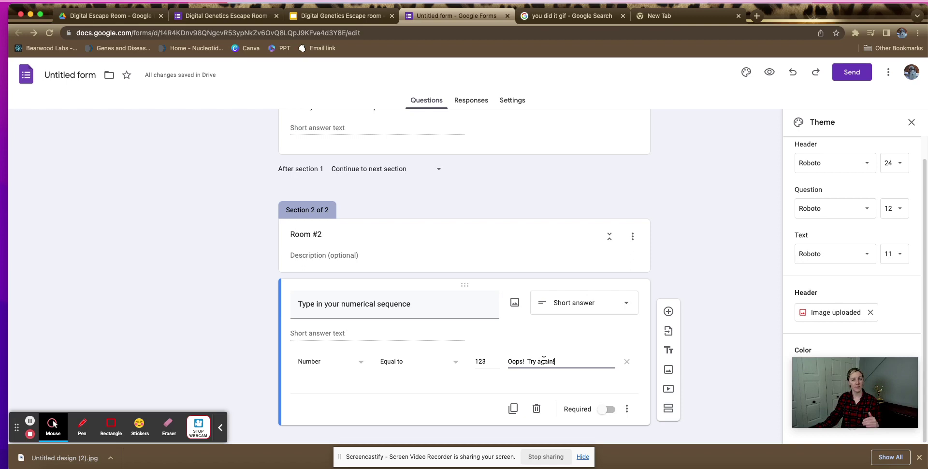
Add a new section after the Room #2 question and title it "Congrats! You Escaped".
scroll(706, 366, down, 1)
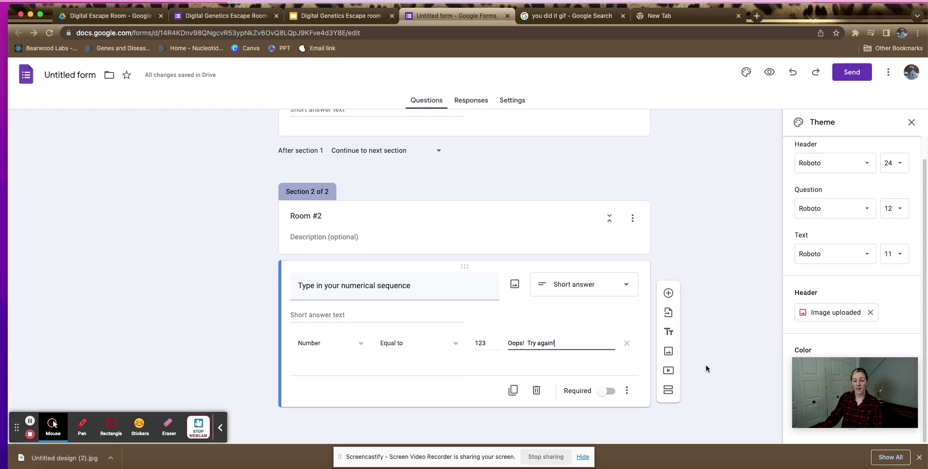
click(669, 393)
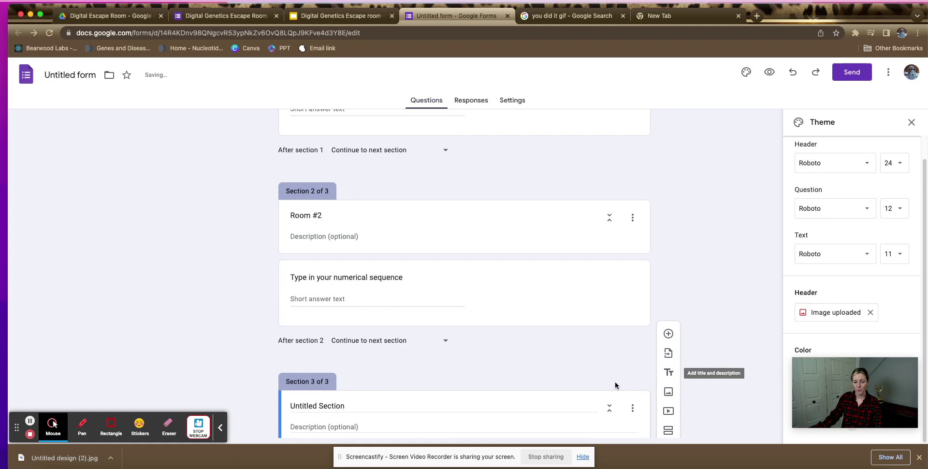
click(339, 367)
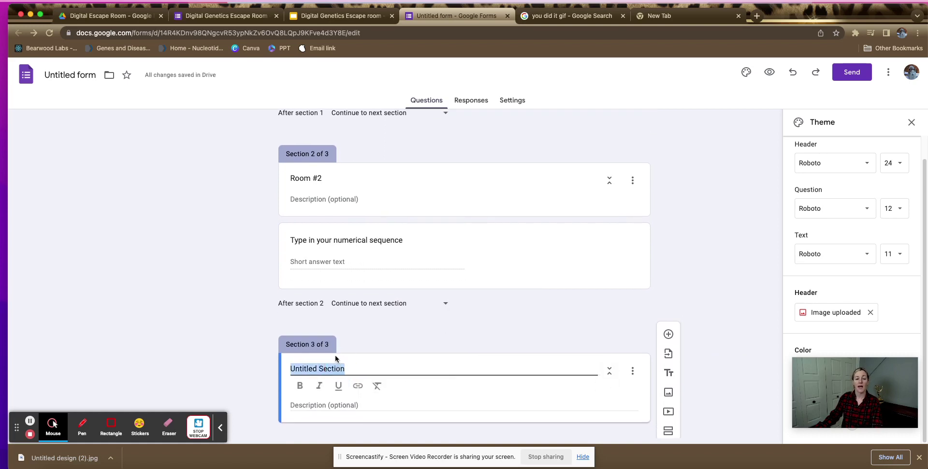
text(Congrats!  You)
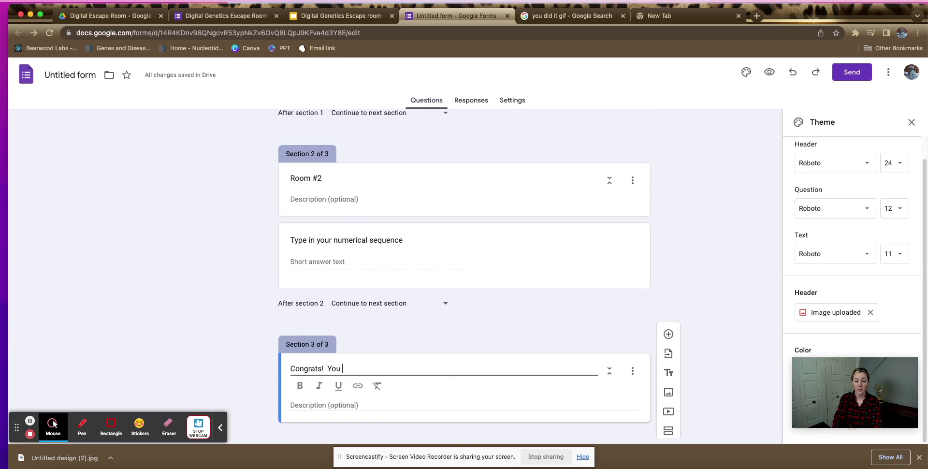
text( Escaped)
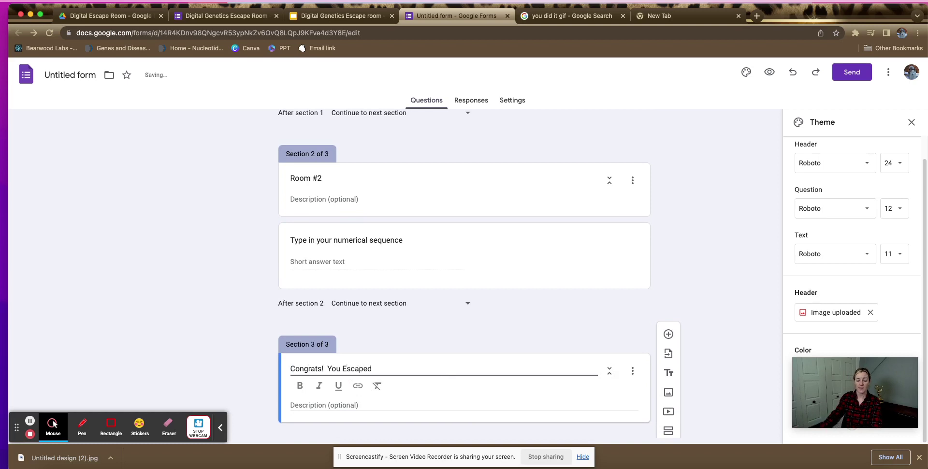
Try to insert the "Congratulations You Did It!" GIF from the Google image results into the final section.
scroll(350, 362, down, 1)
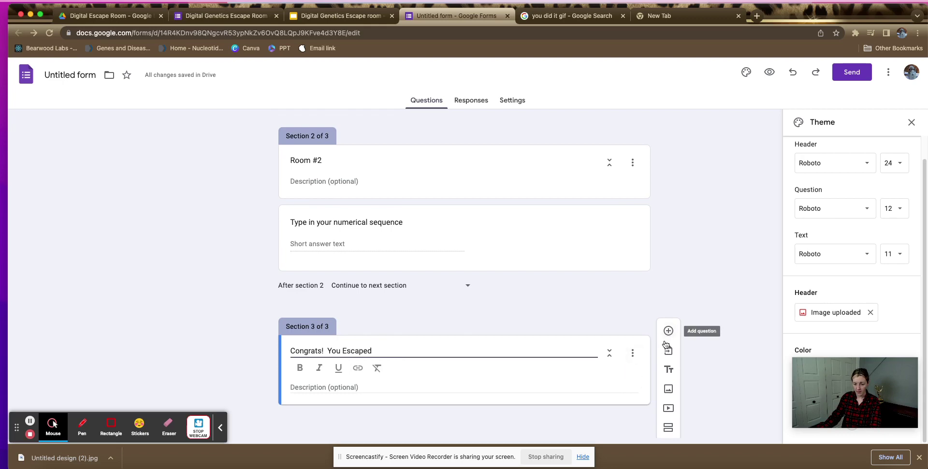
click(666, 389)
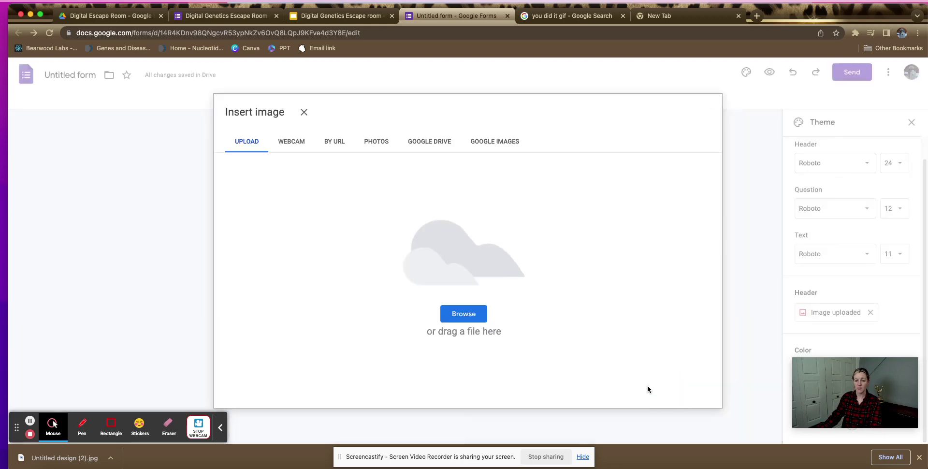
click(577, 16)
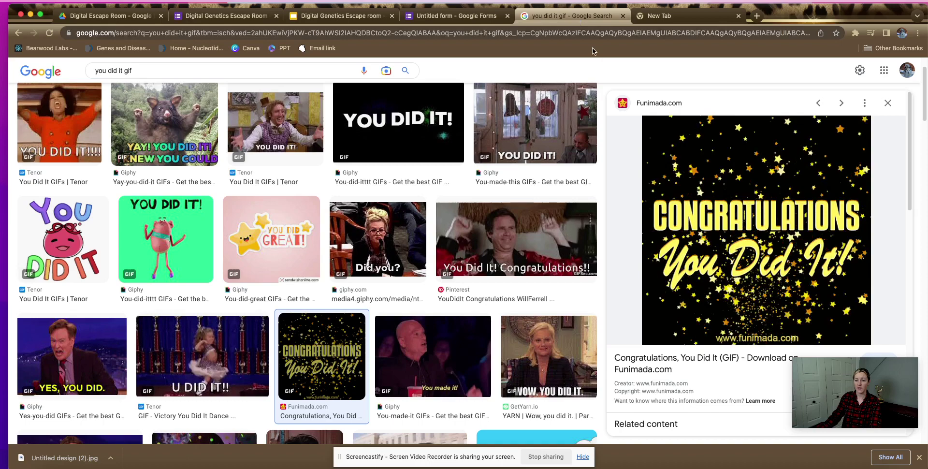
drag(788, 199, 458, 223)
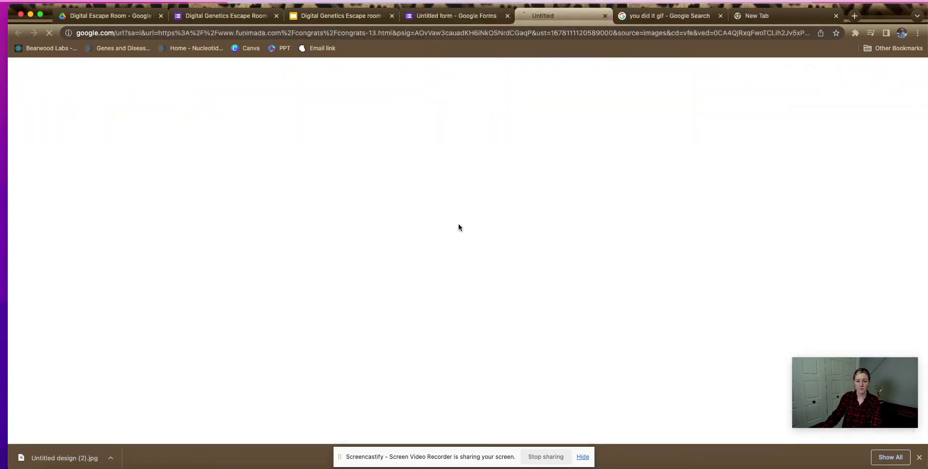
click(457, 15)
click(660, 17)
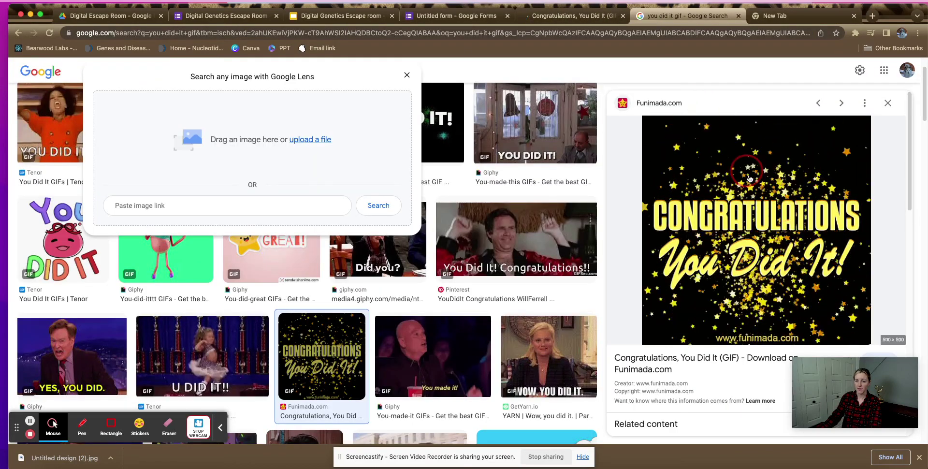
drag(725, 183, 419, 245)
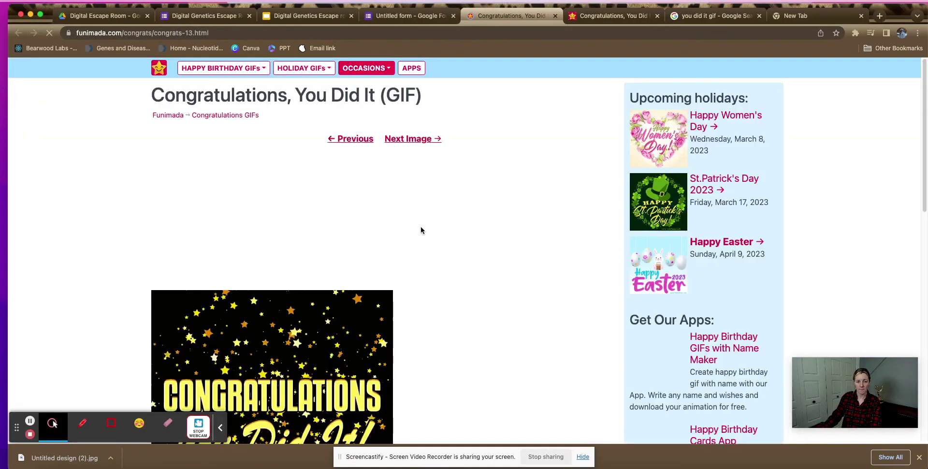
click(390, 16)
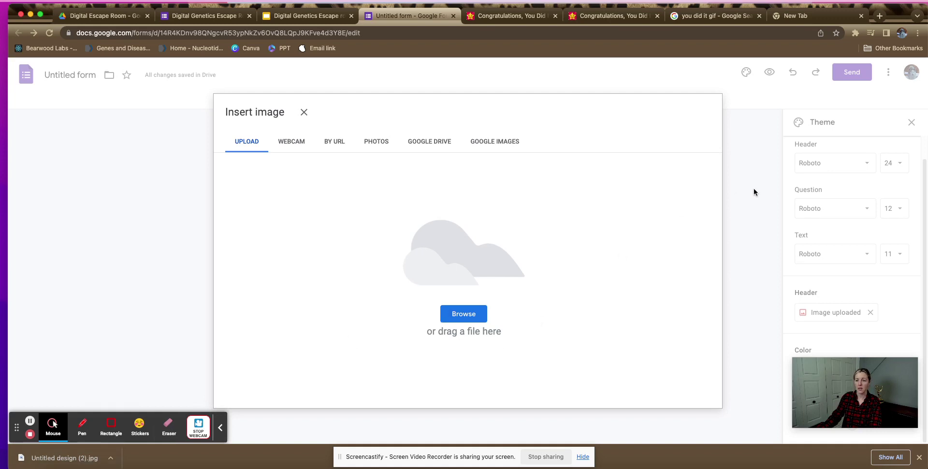
click(304, 112)
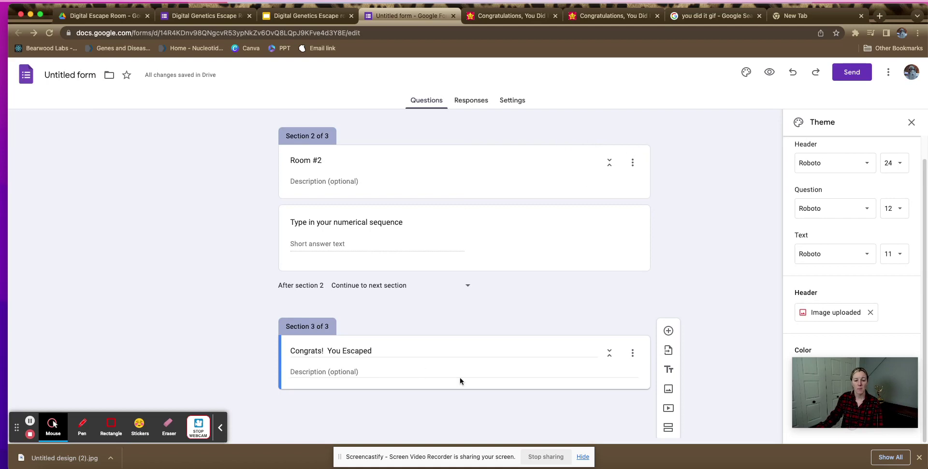
click(668, 389)
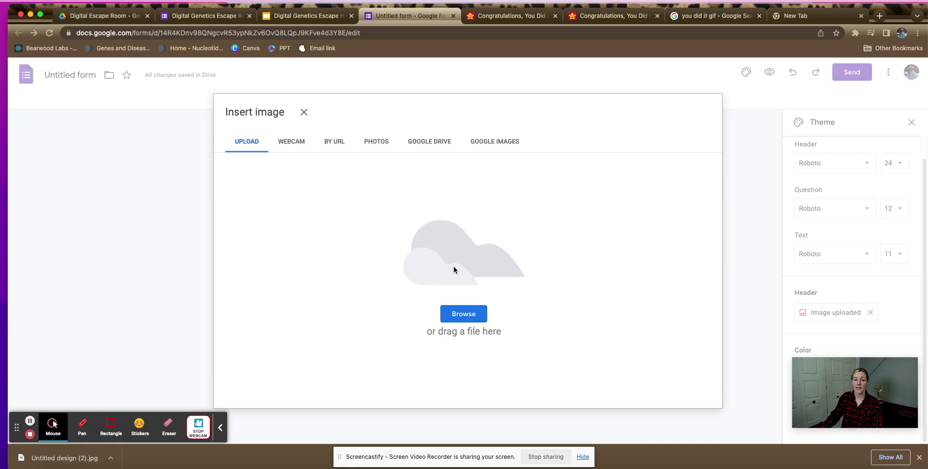
click(304, 112)
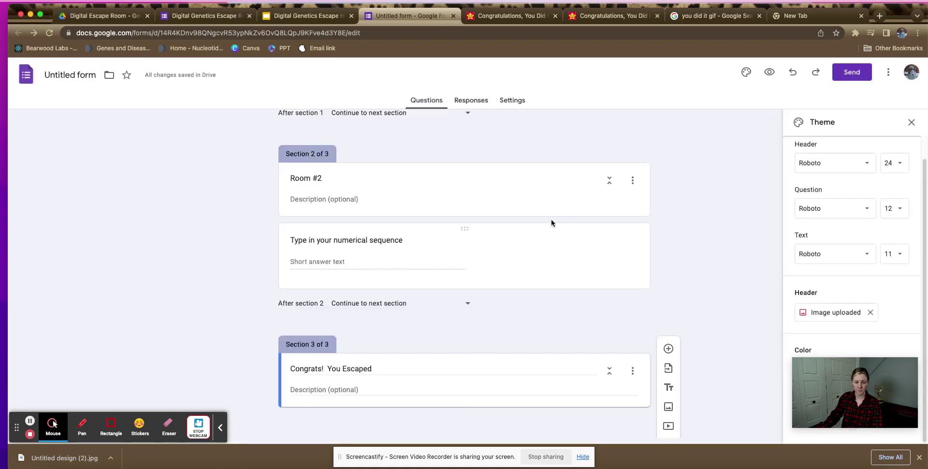
Close the theme settings, preview the form, and answer Room 1 with 1234 to advance to Room #2.
scroll(431, 296, up, 10)
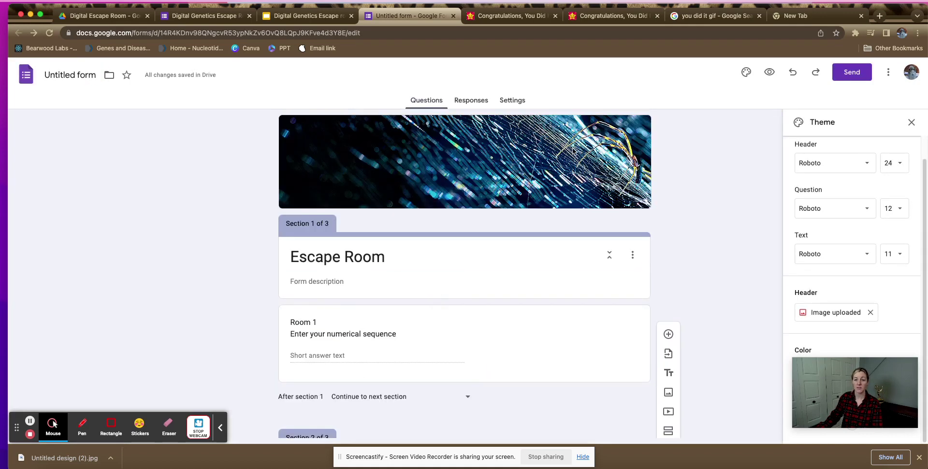
click(911, 121)
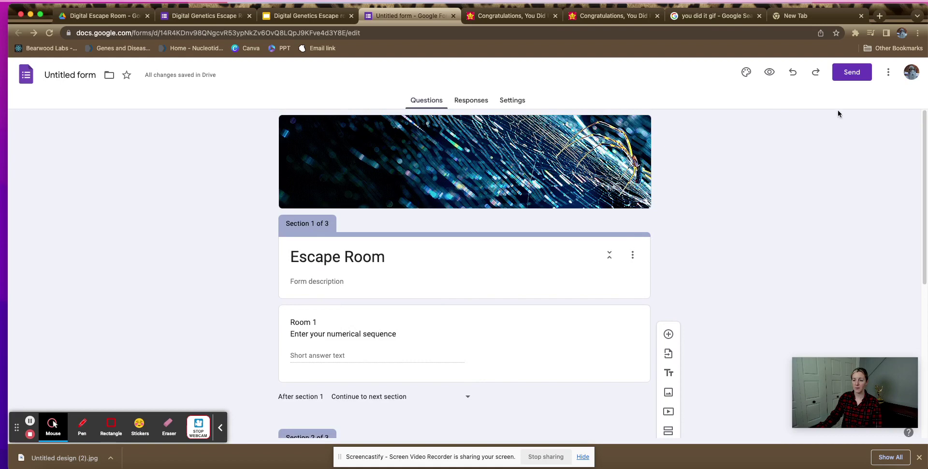
click(769, 73)
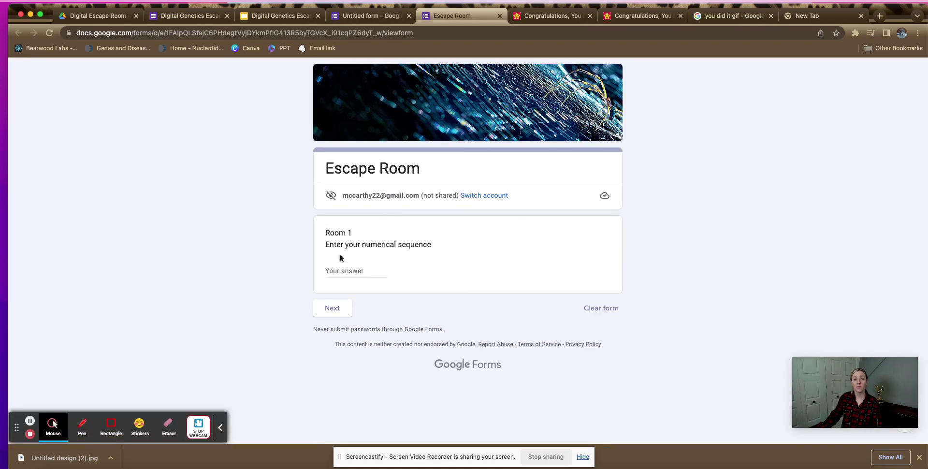
click(341, 269)
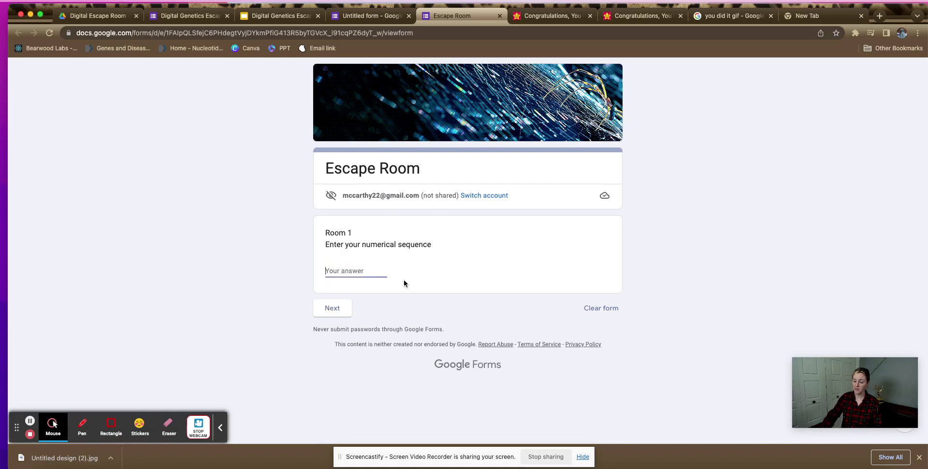
text(1234)
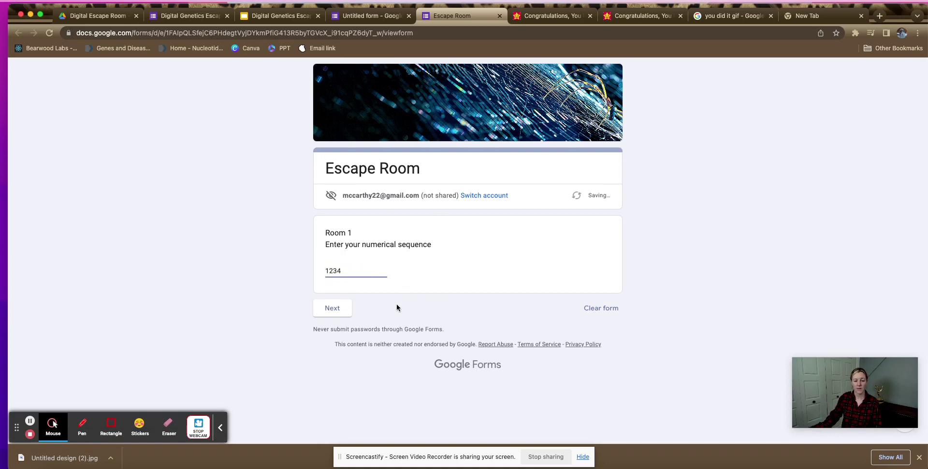
click(332, 307)
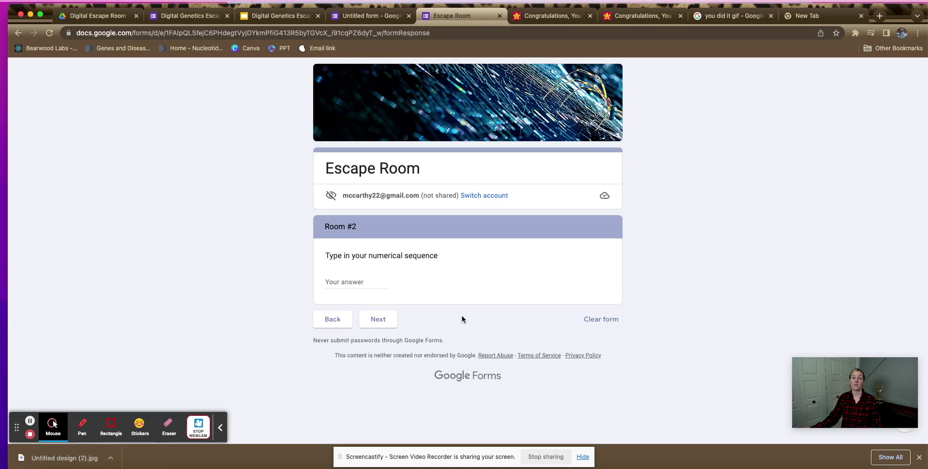
Test the Room #2 lock in the preview with the wrong sequence 112.
click(345, 286)
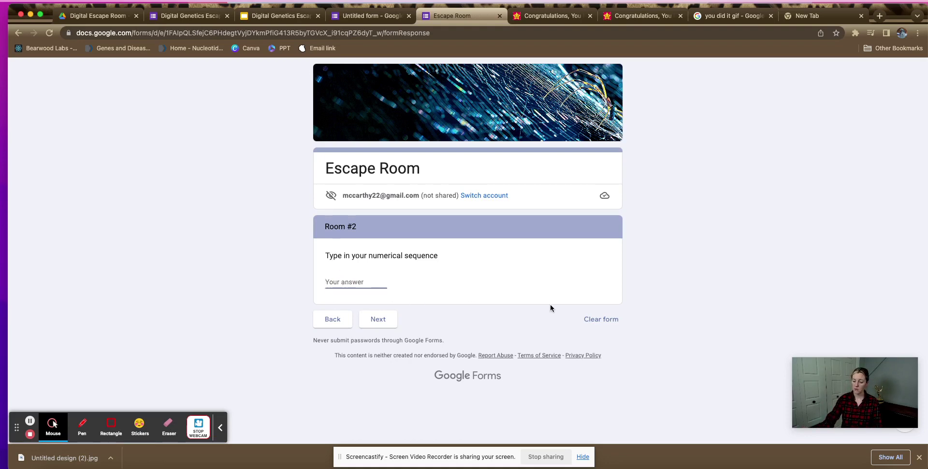
text(112)
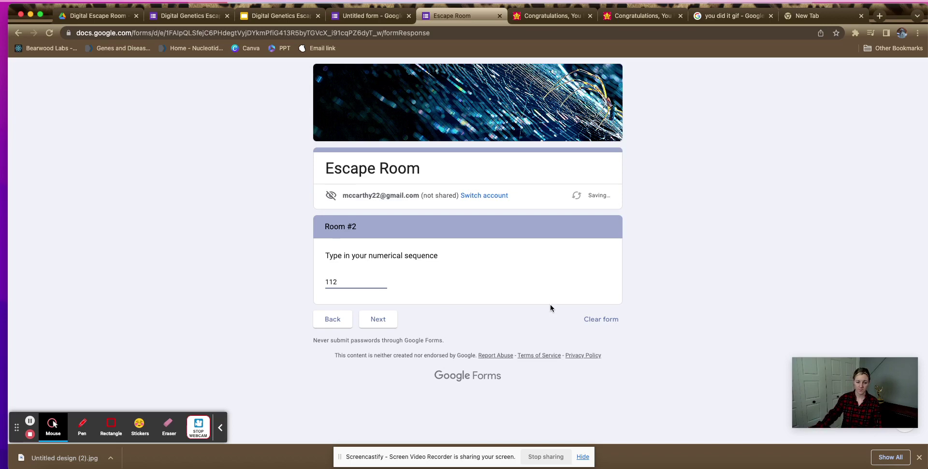
click(376, 323)
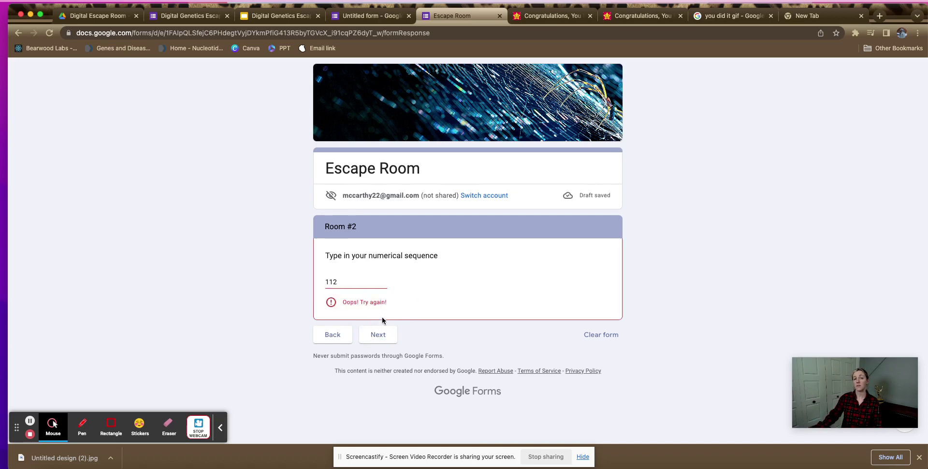
Replace the Room #2 answer with 123 and continue to the final section.
drag(344, 282, 314, 288)
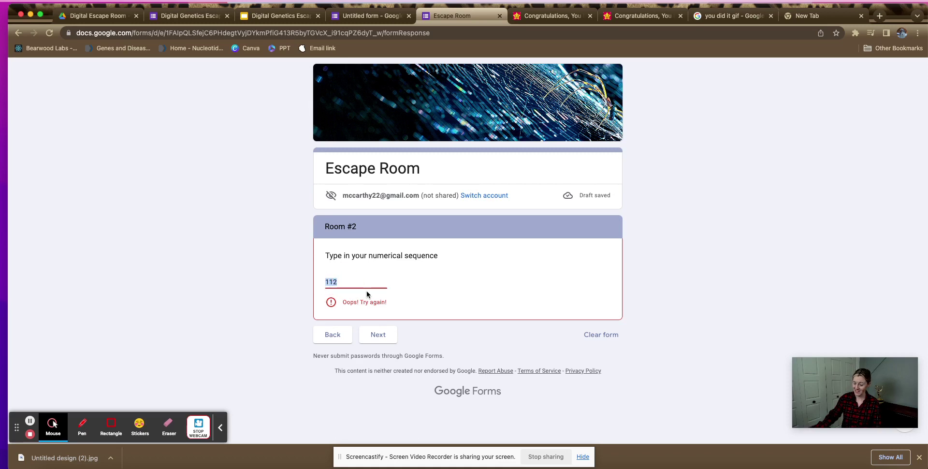
text(123)
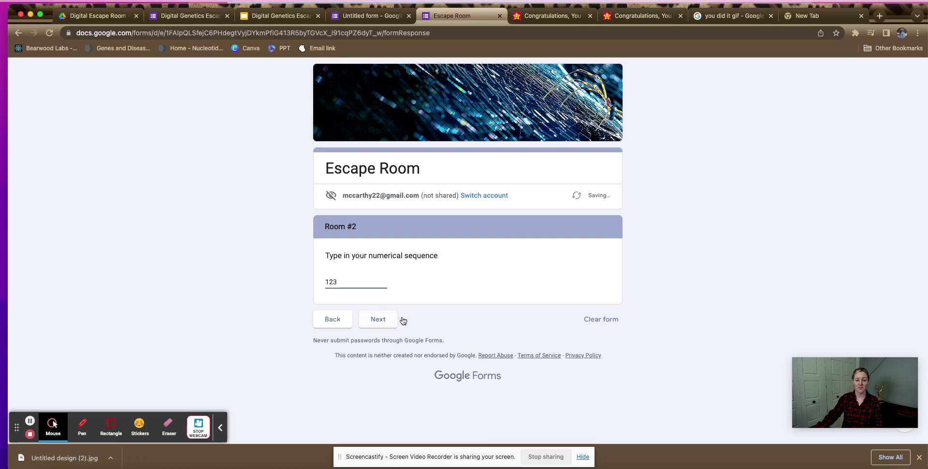
click(390, 321)
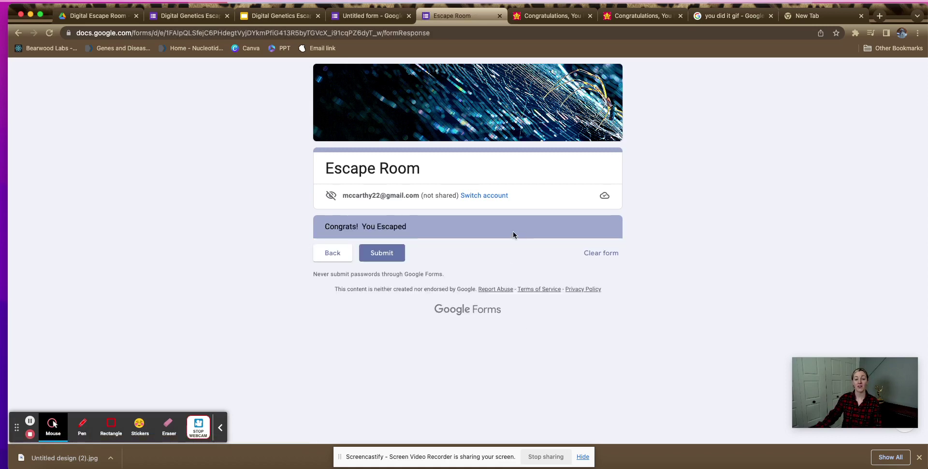